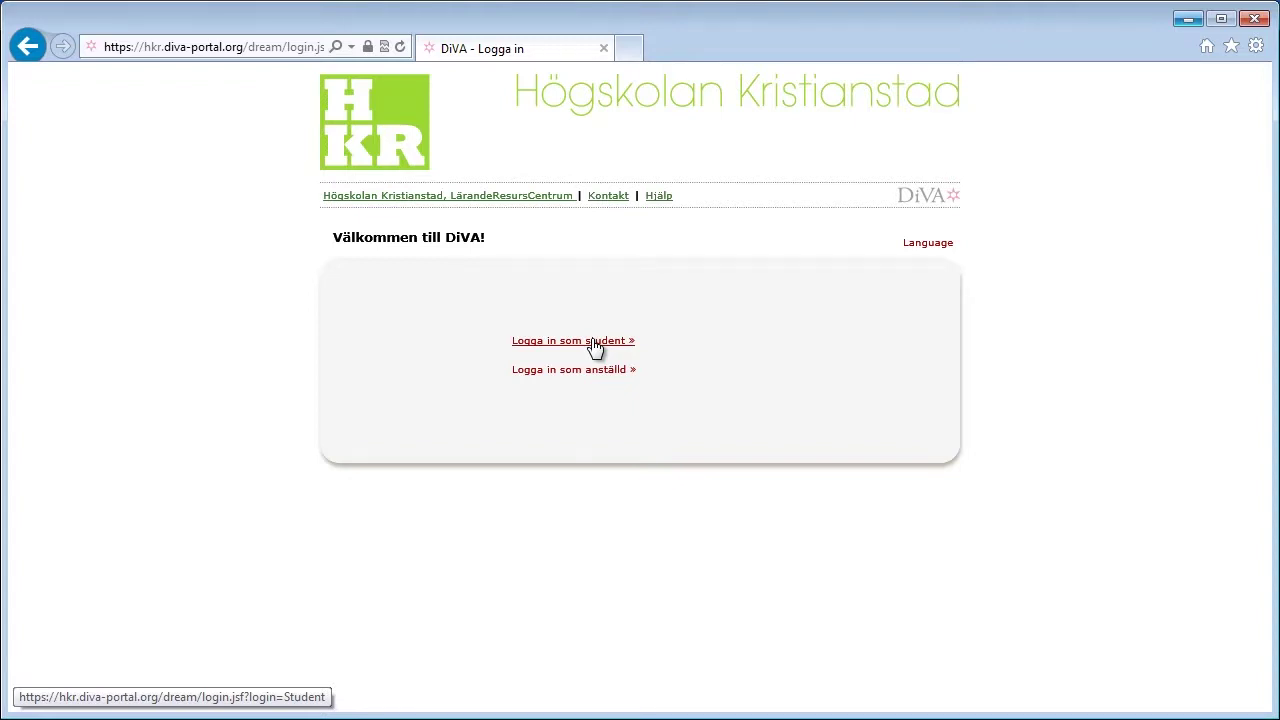
Step: Sign in via 'Logga in som student' using the browser's saved student username and password
{"action": "left_click", "coordinate": [594, 342]}
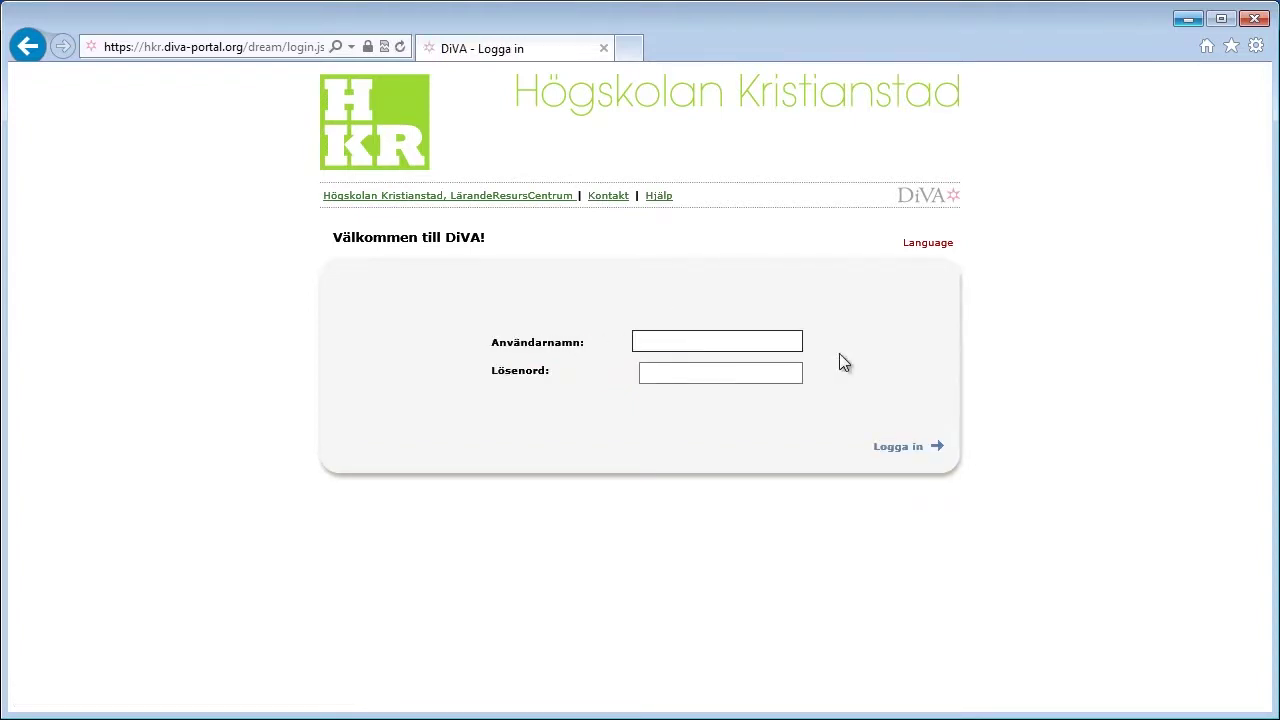
{"action": "type", "text": "xt"}
{"action": "key", "text": "Down"}
{"action": "key", "text": "Tab"}
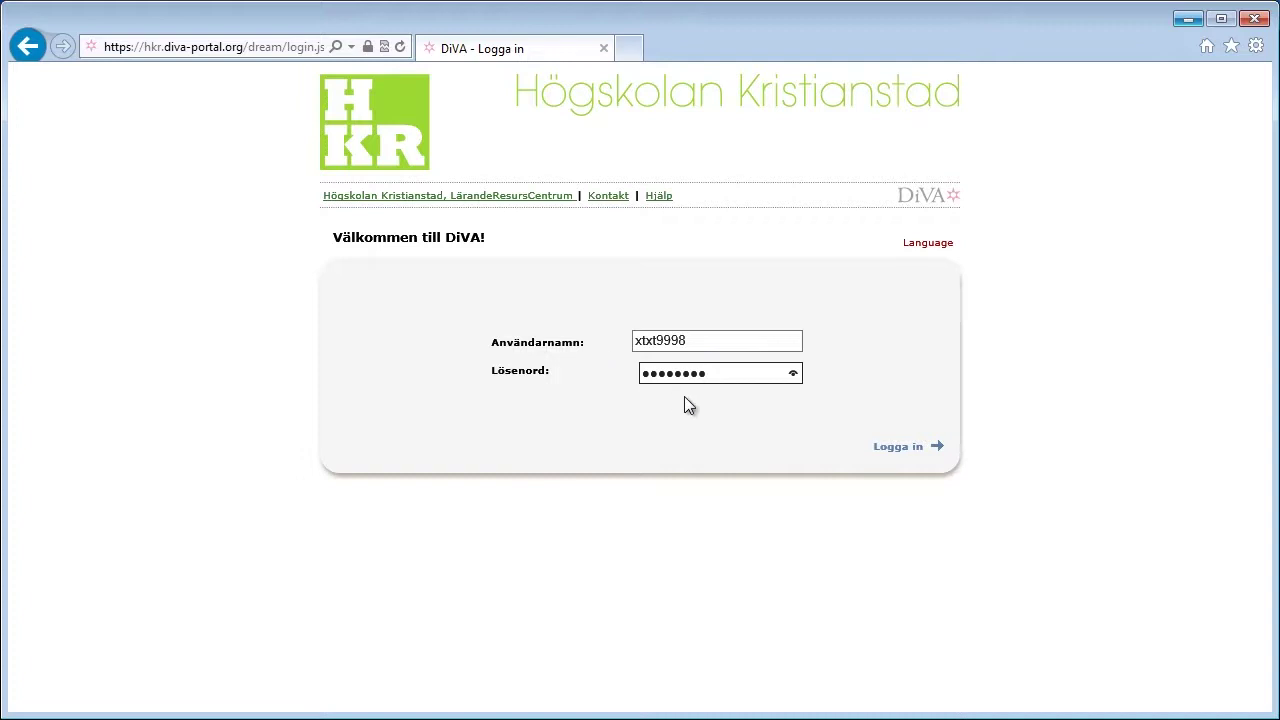
{"action": "left_click", "coordinate": [891, 455]}
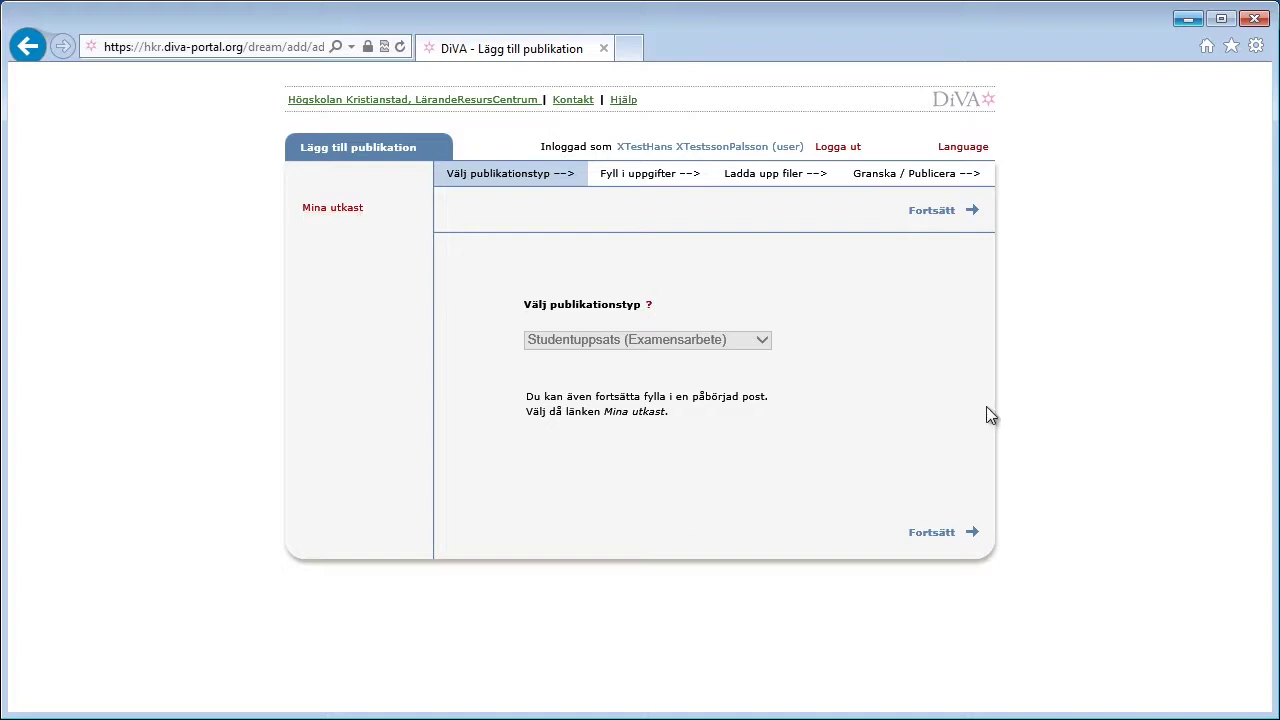
Step: Continue with 'Studentuppsats (Examensarbete)' as the publication type to reach 'Fyll i uppgifter'
{"action": "left_click", "coordinate": [918, 537]}
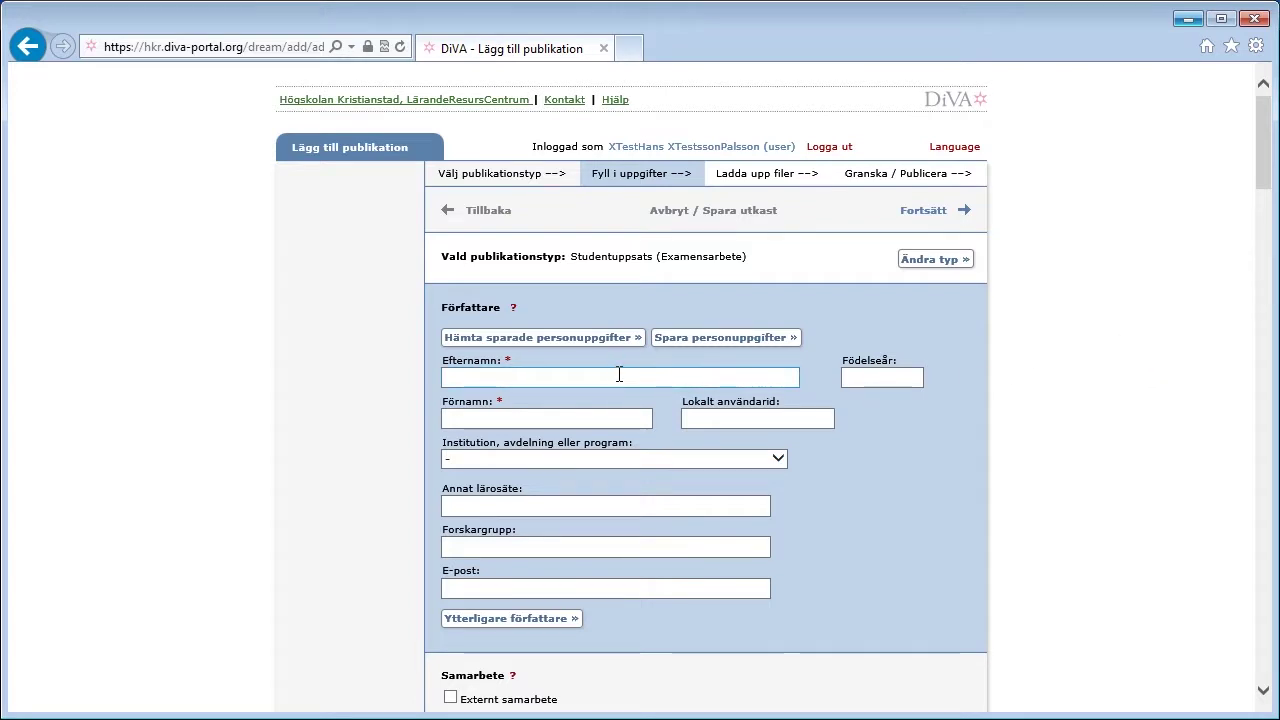
Step: Enter the author's surname, first name and e-mail in the Författare fields
{"action": "left_click", "coordinate": [506, 378]}
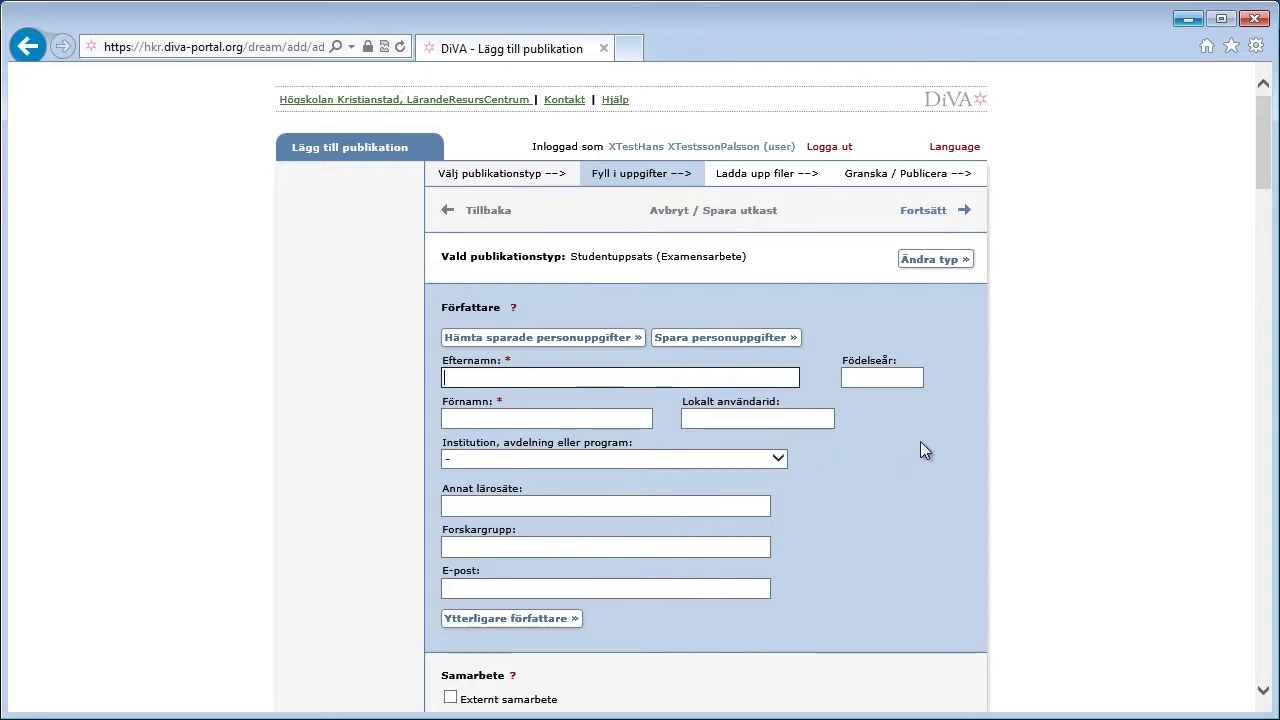
{"action": "type", "text": "Pålsson"}
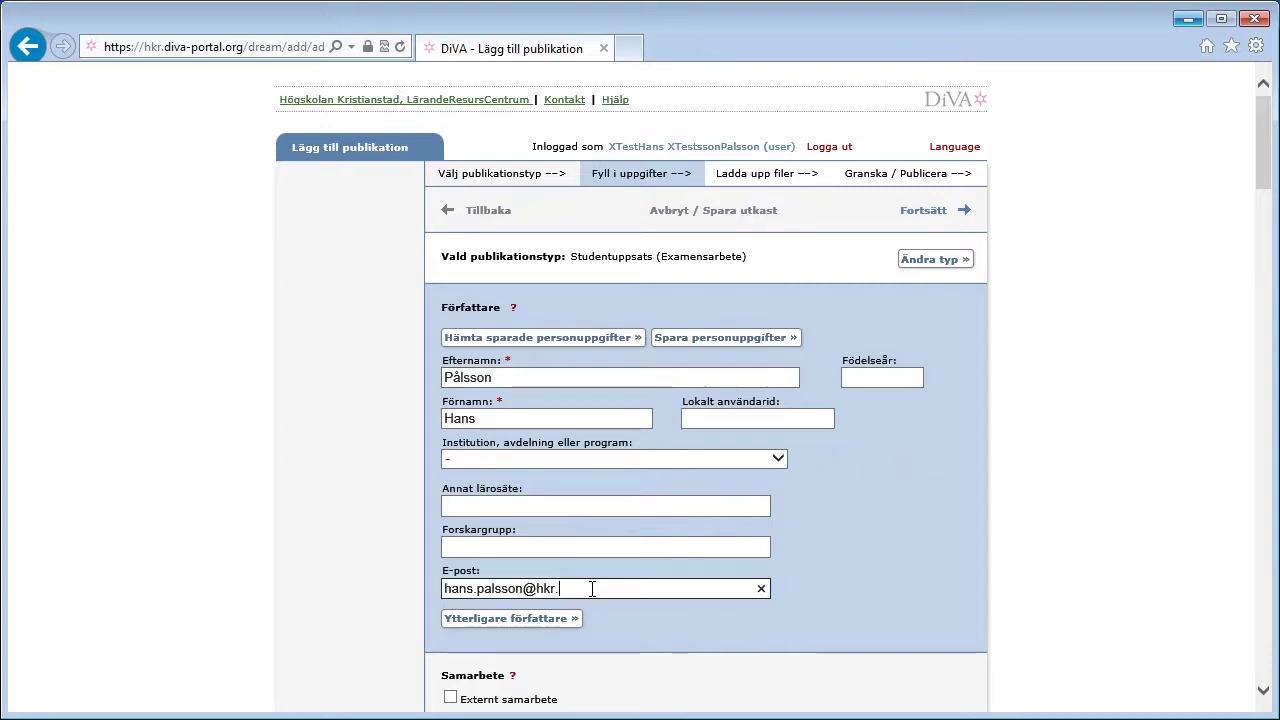
{"action": "type", "text": "e"}
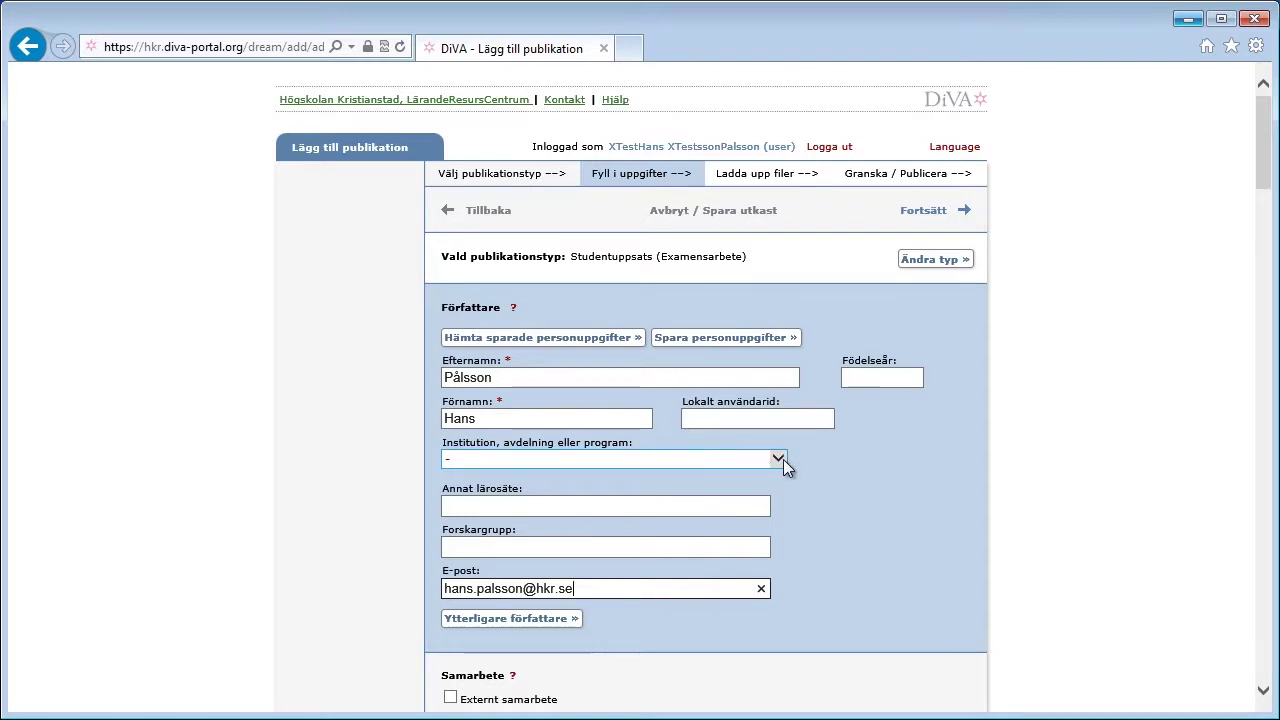
Step: Choose Sektionen för hälsa och samhälle as the author's department
{"action": "left_click", "coordinate": [783, 459]}
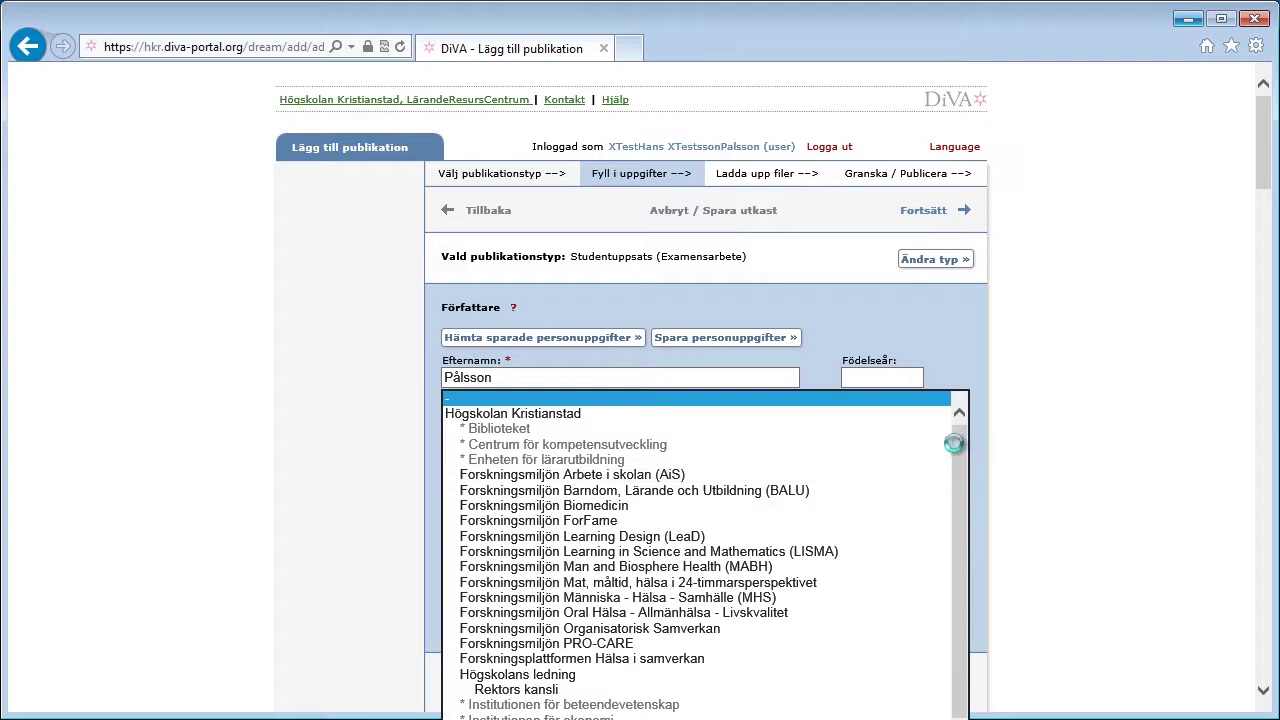
{"action": "scroll", "coordinate": [952, 500], "scroll_direction": "down", "scroll_amount": 3}
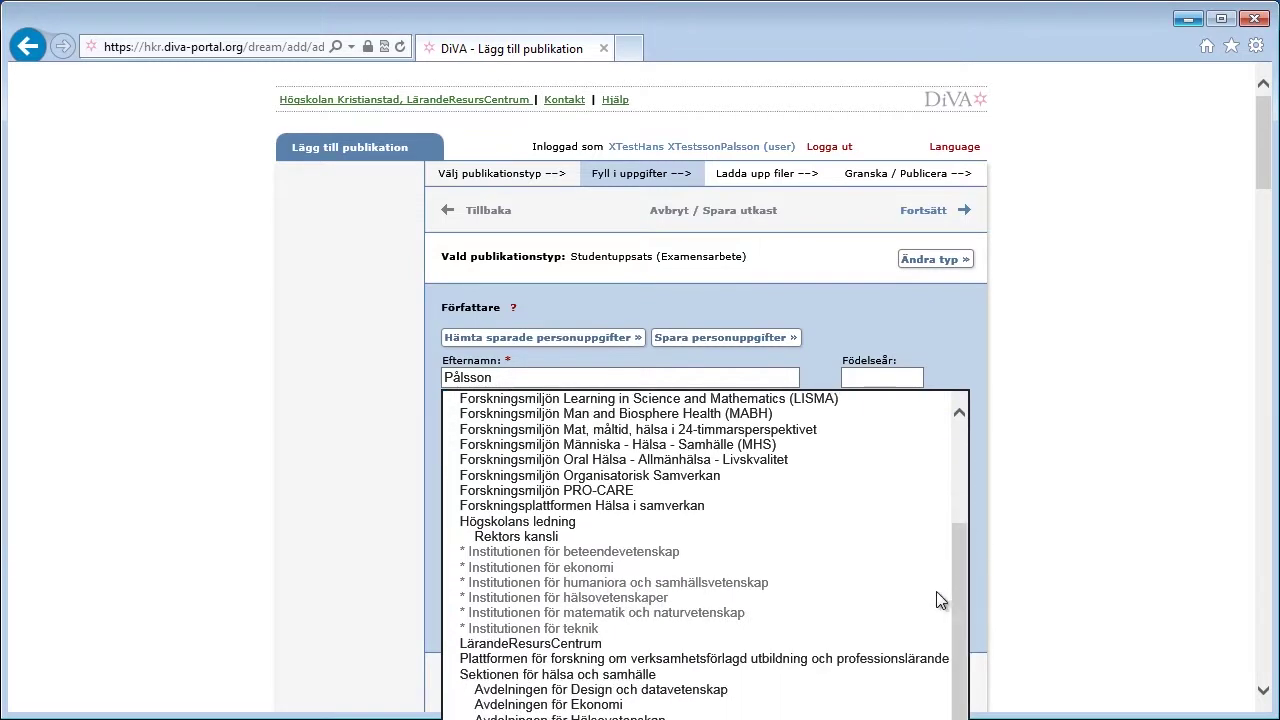
{"action": "left_click", "coordinate": [590, 675]}
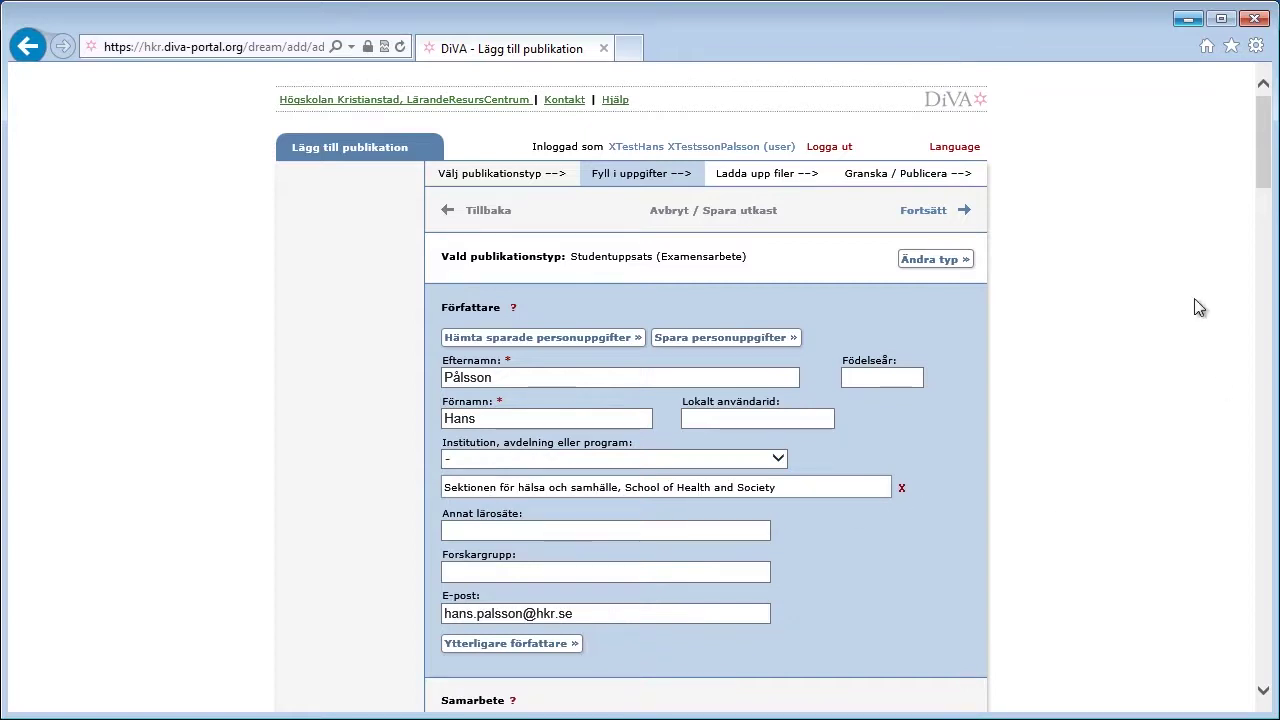
{"action": "left_click_drag", "start_coordinate": [1264, 172], "coordinate": [1199, 230]}
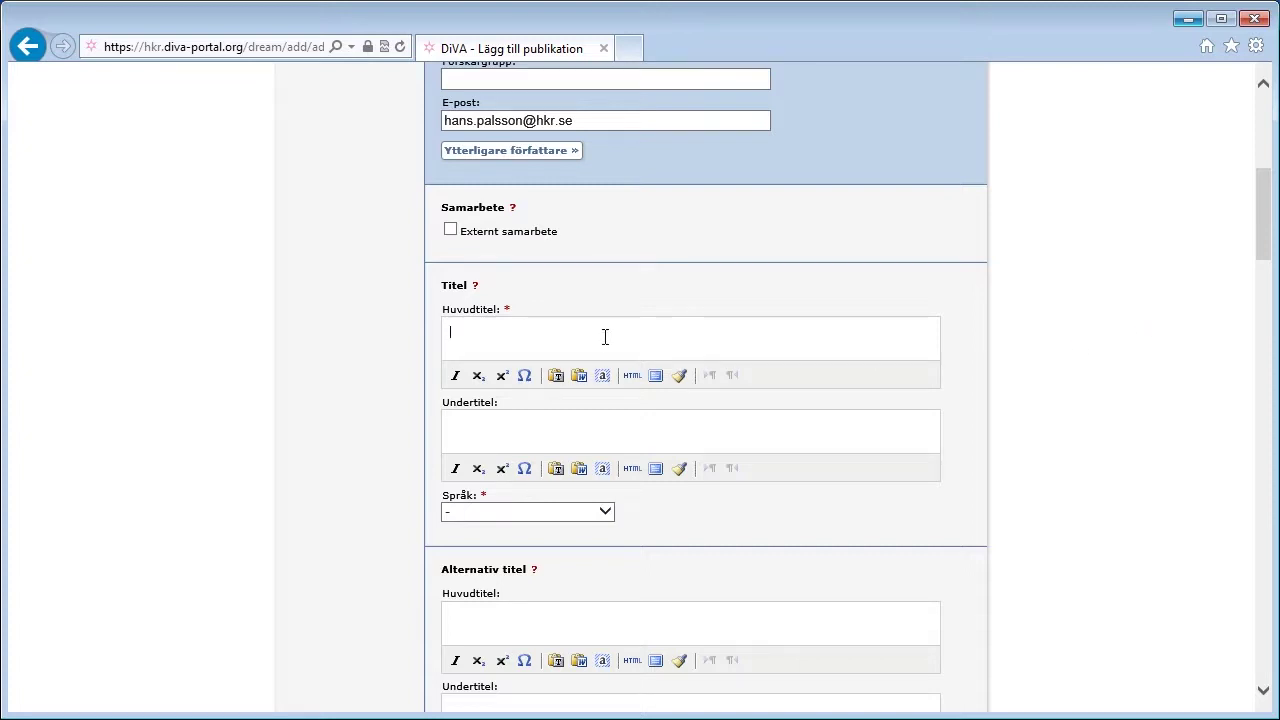
Step: Enter main title 'Matematik i förskolan', subtitle 'en studie i rött', and language Svenska
{"action": "left_click", "coordinate": [470, 421]}
{"action": "type", "text": "Matematik i förskolan"}
{"action": "left_click", "coordinate": [475, 421]}
{"action": "type", "text": "en studie i rött"}
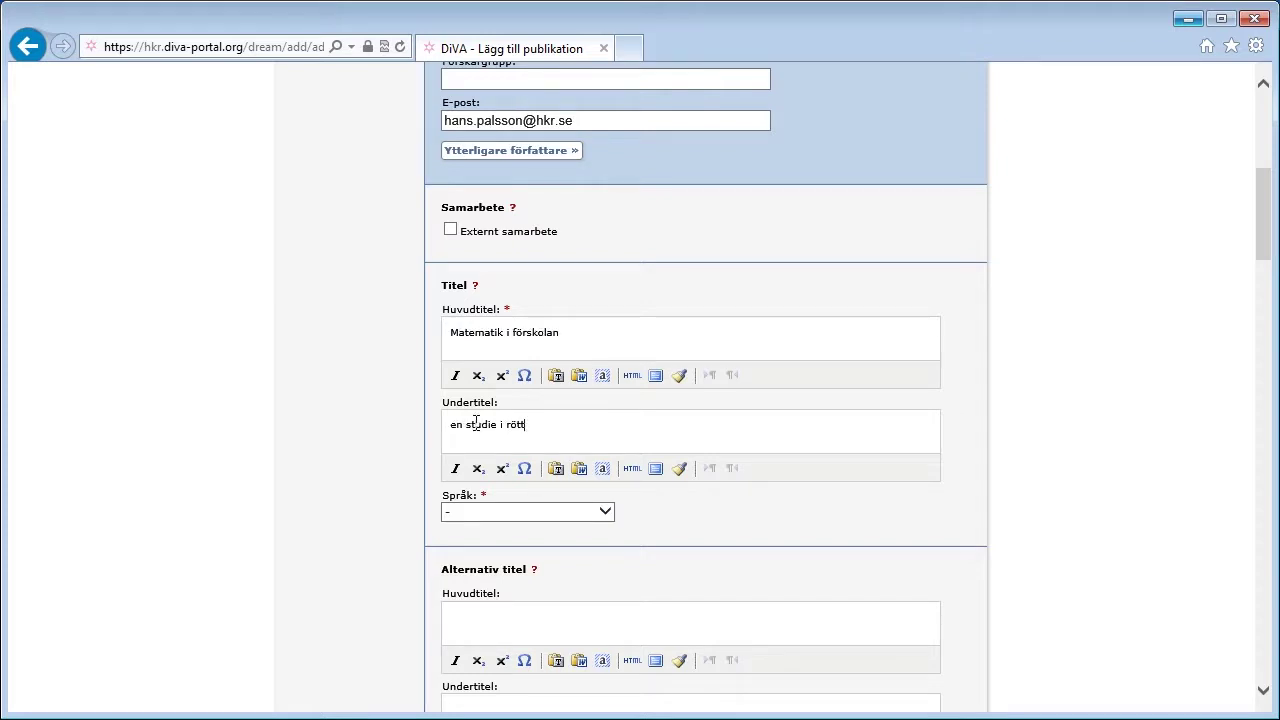
{"action": "left_click", "coordinate": [548, 514]}
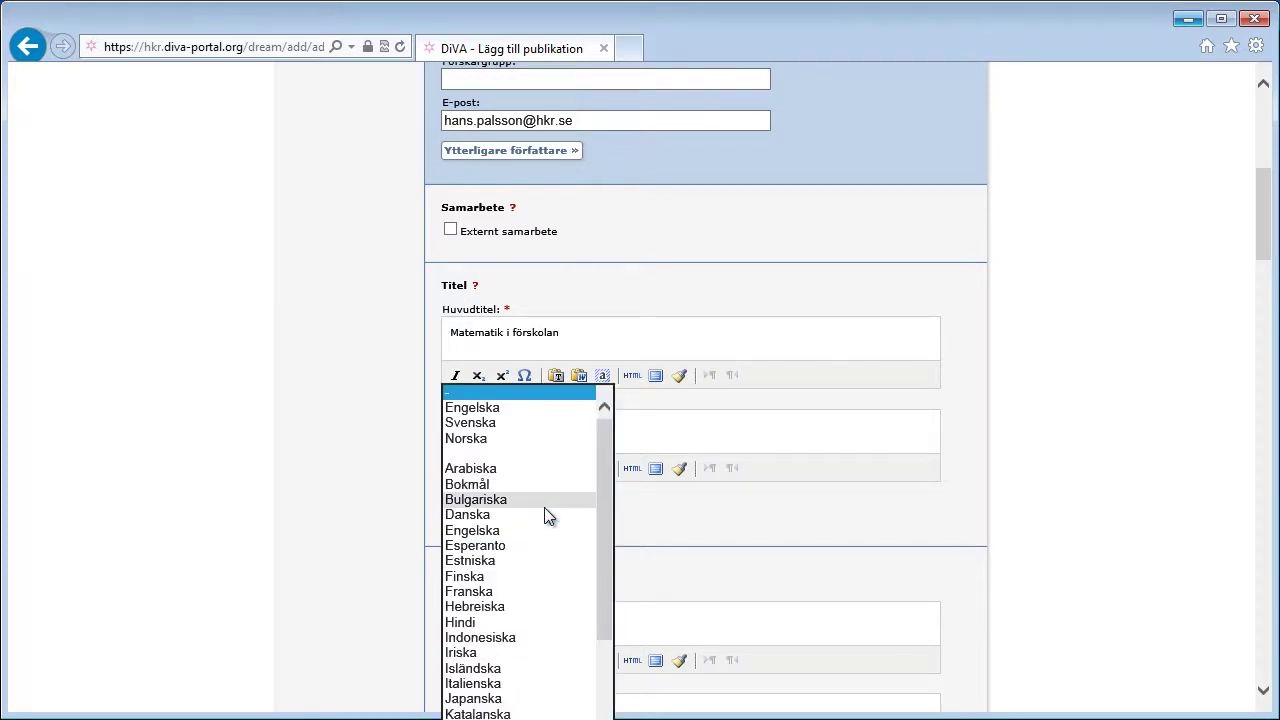
{"action": "left_click", "coordinate": [531, 423]}
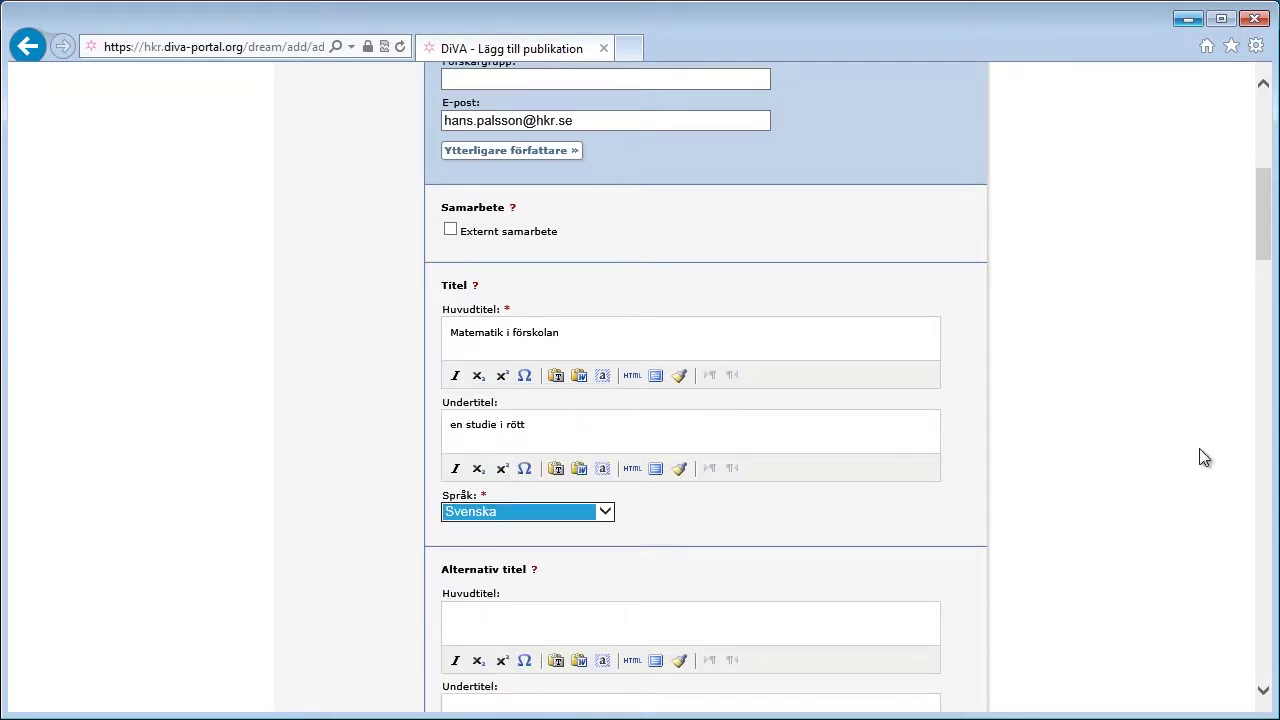
{"action": "scroll", "coordinate": [1116, 406], "scroll_direction": "down", "scroll_amount": 3}
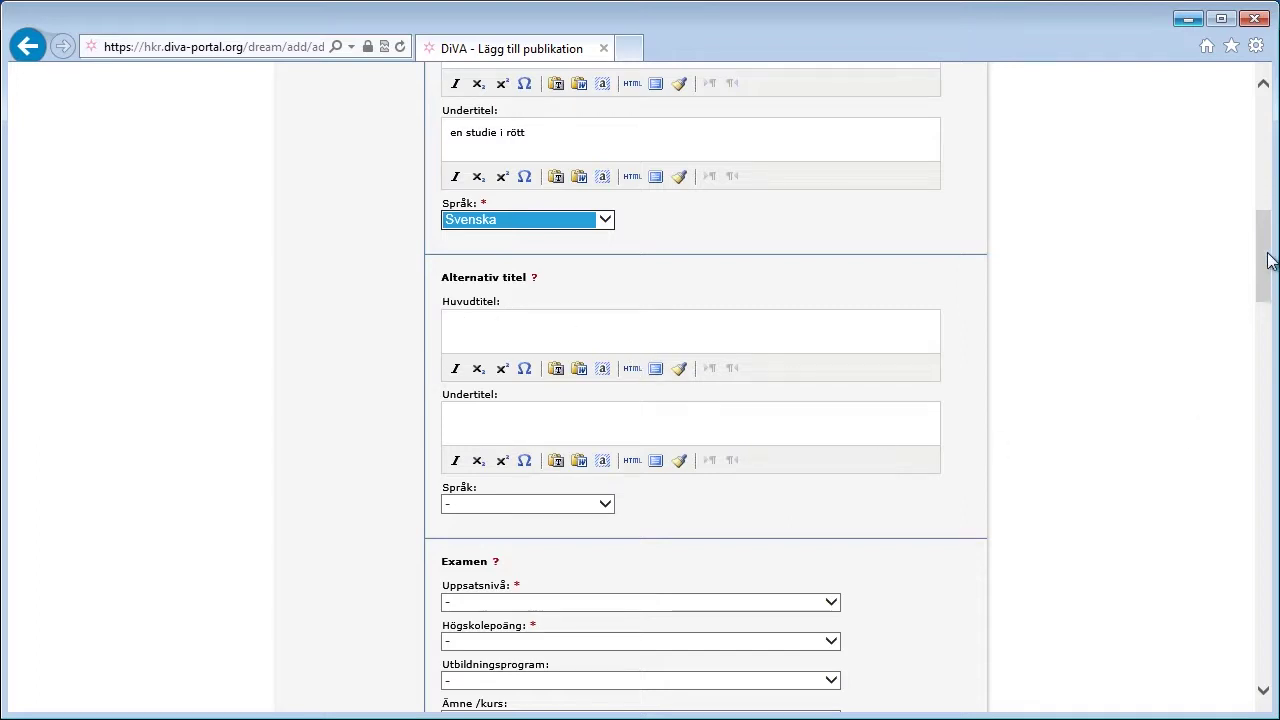
Step: Set the thesis level to Självständigt arbete på grundnivå (kandidatexamen) worth 15 hp
{"action": "left_click_drag", "start_coordinate": [1265, 257], "coordinate": [1237, 329]}
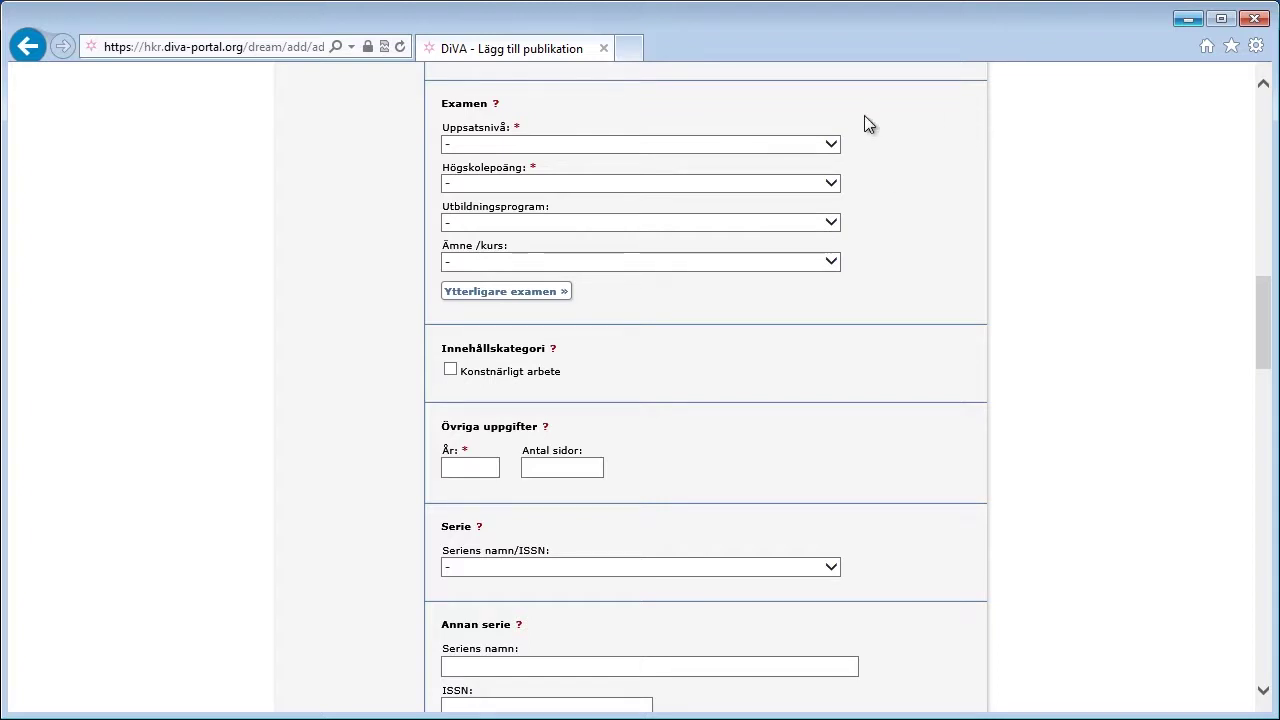
{"action": "left_click", "coordinate": [721, 143]}
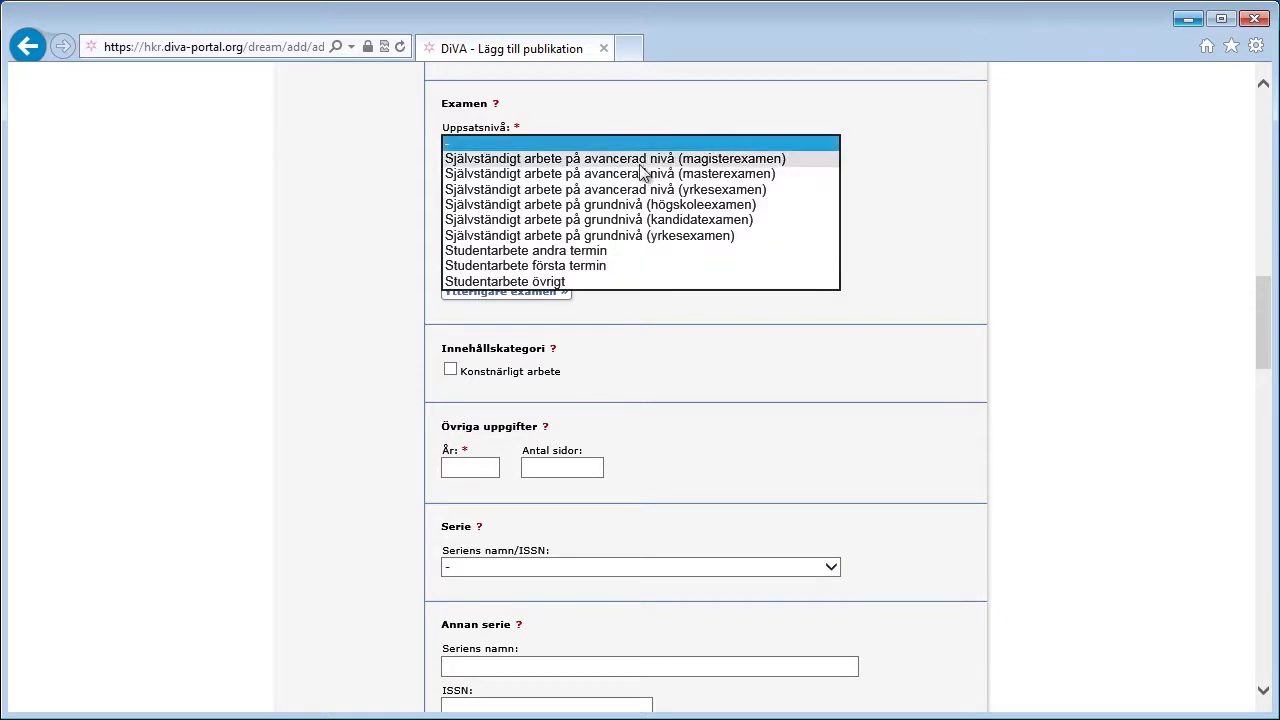
{"action": "left_click", "coordinate": [596, 222]}
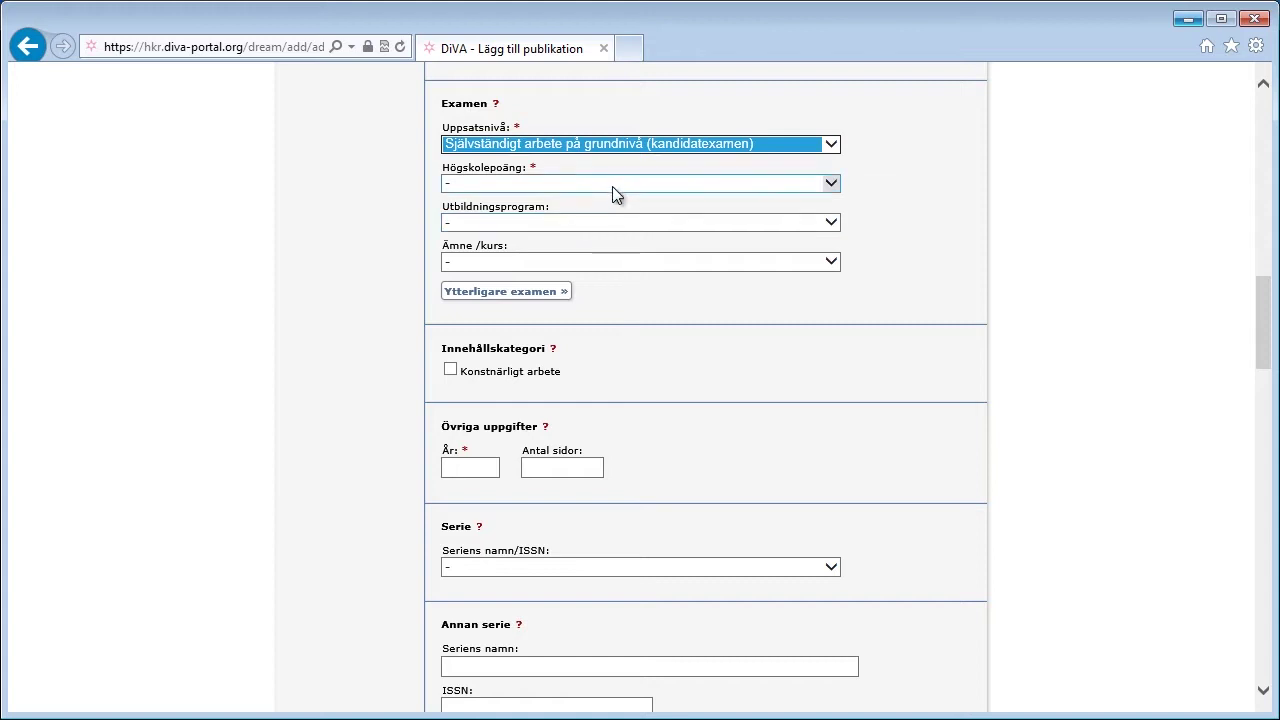
{"action": "left_click", "coordinate": [613, 186]}
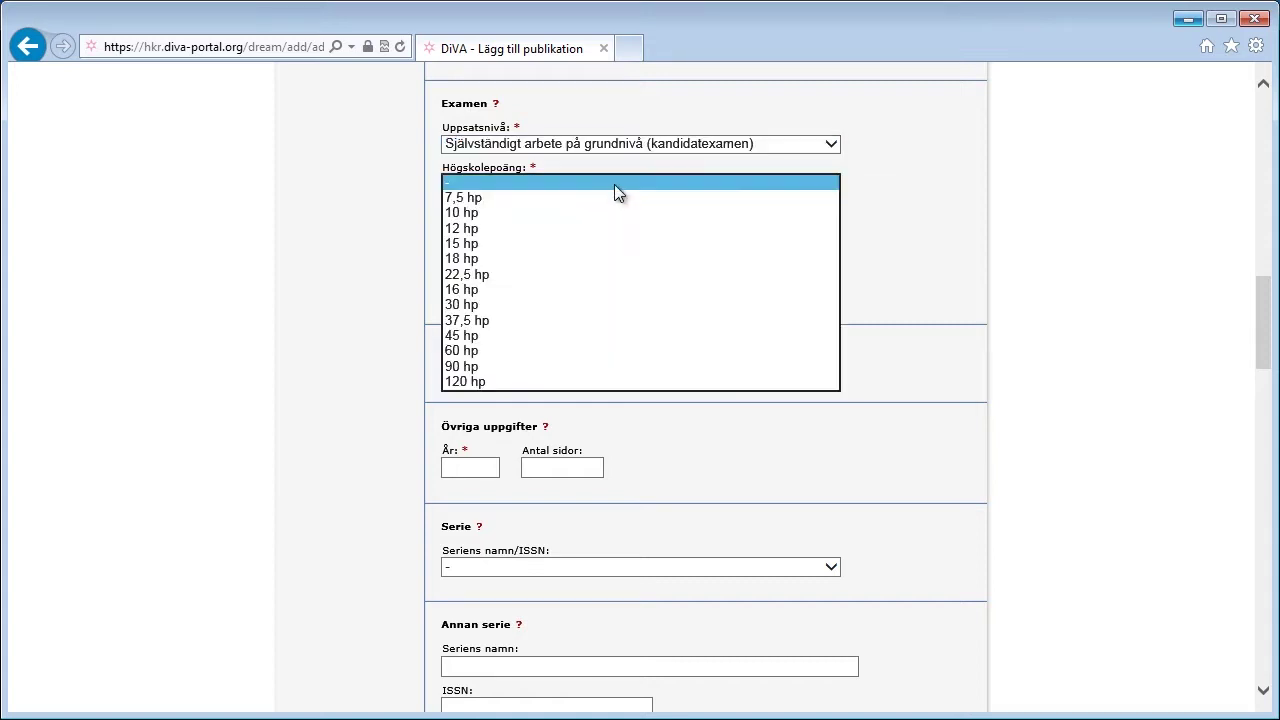
{"action": "left_click", "coordinate": [509, 243]}
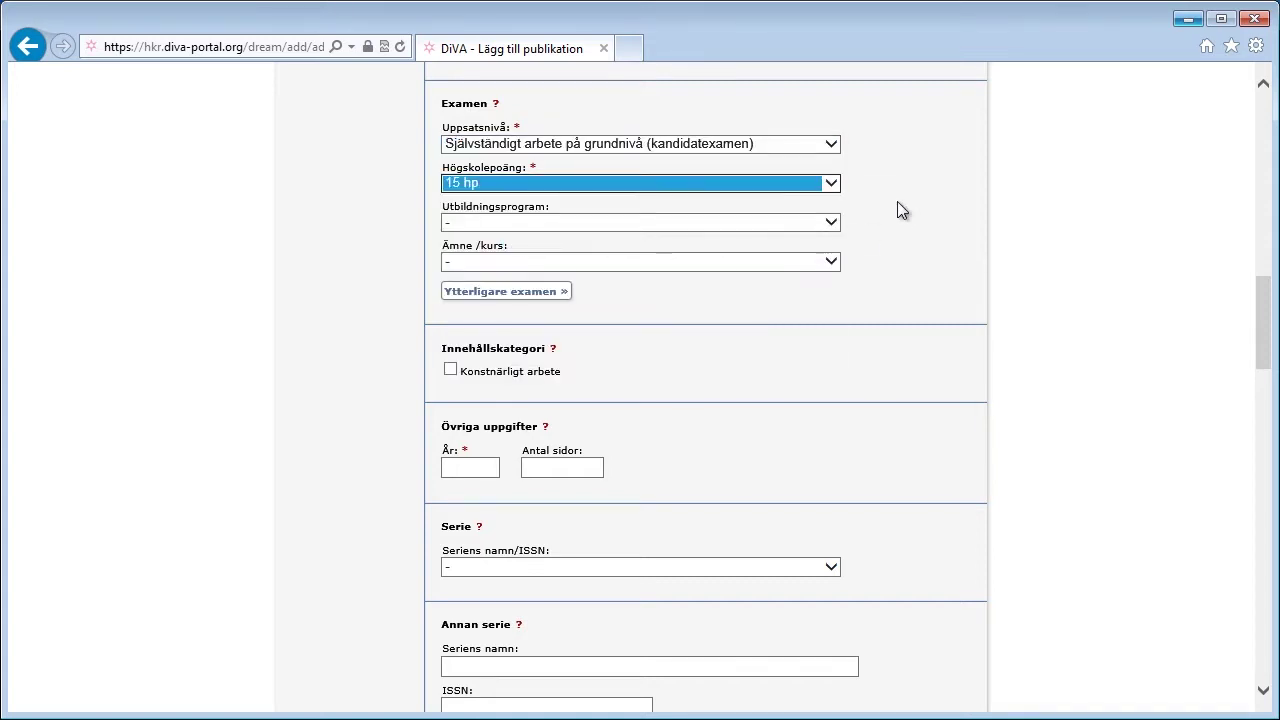
Step: Choose Lärarprogrammet as the study programme, leaving the subject/course list unselected
{"action": "left_click", "coordinate": [839, 223]}
{"action": "scroll", "coordinate": [861, 284], "scroll_direction": "down", "scroll_amount": 2}
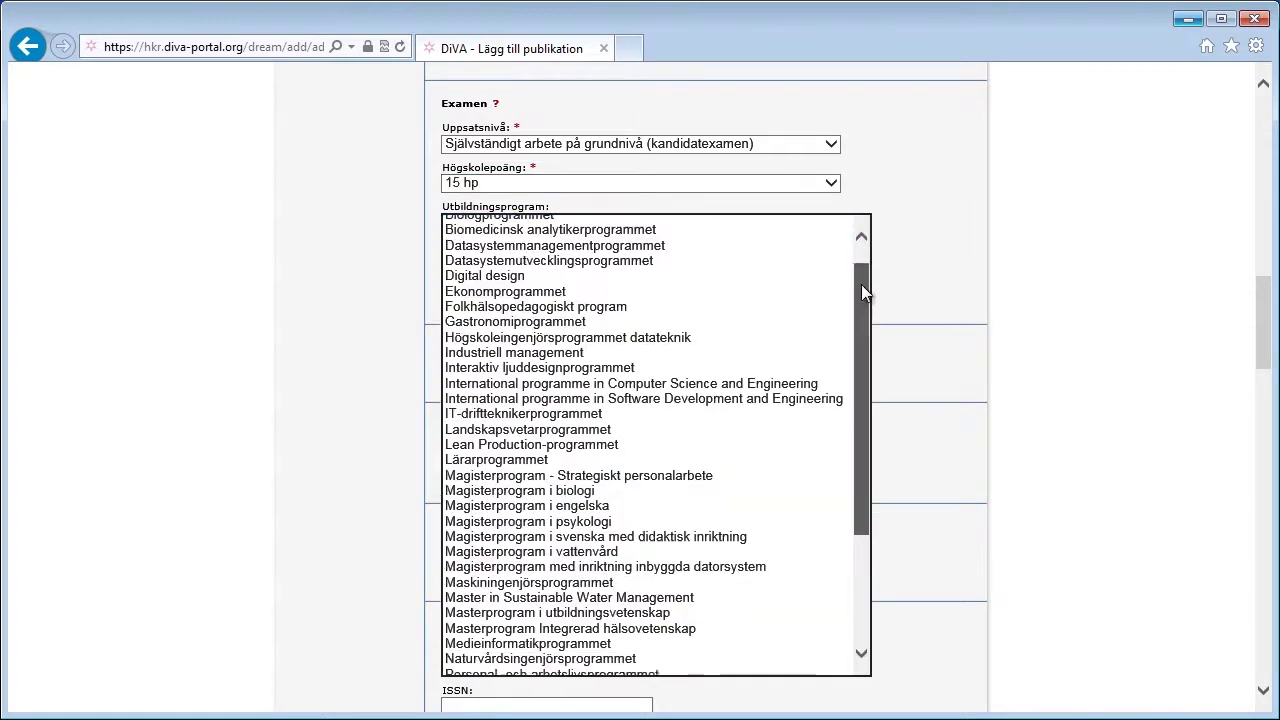
{"action": "left_click_drag", "start_coordinate": [861, 290], "coordinate": [869, 405]}
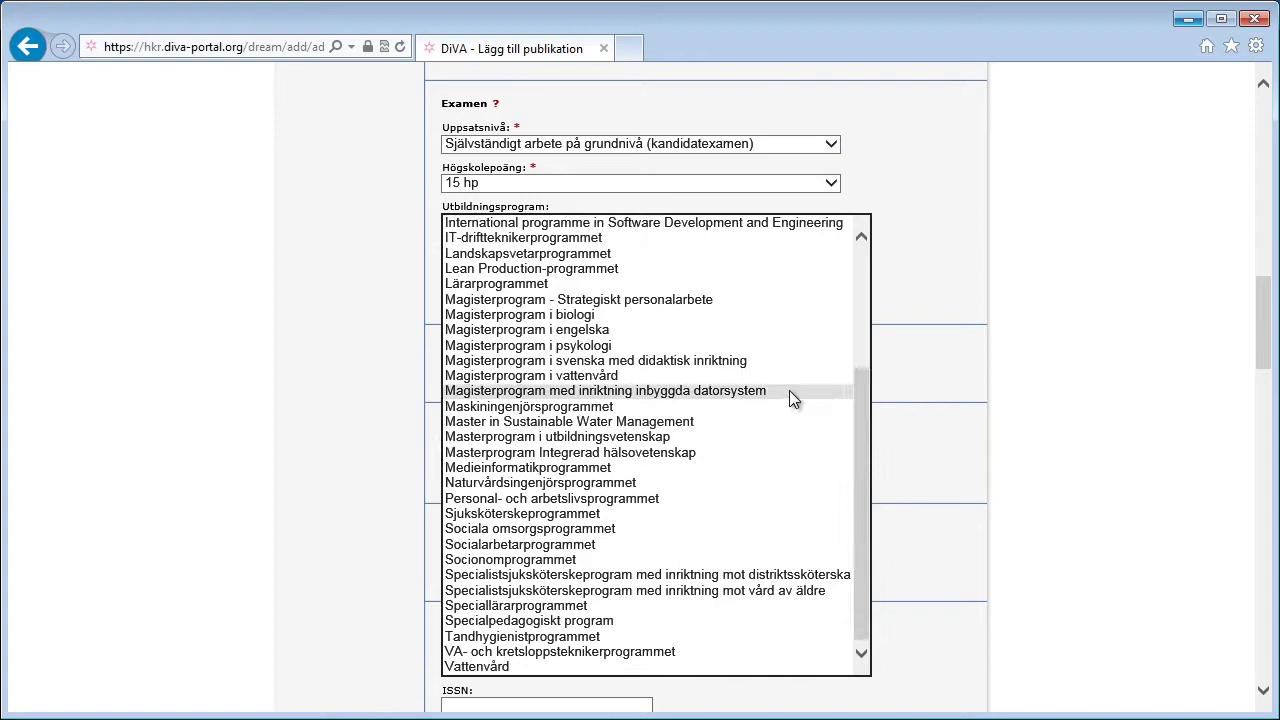
{"action": "left_click", "coordinate": [535, 286]}
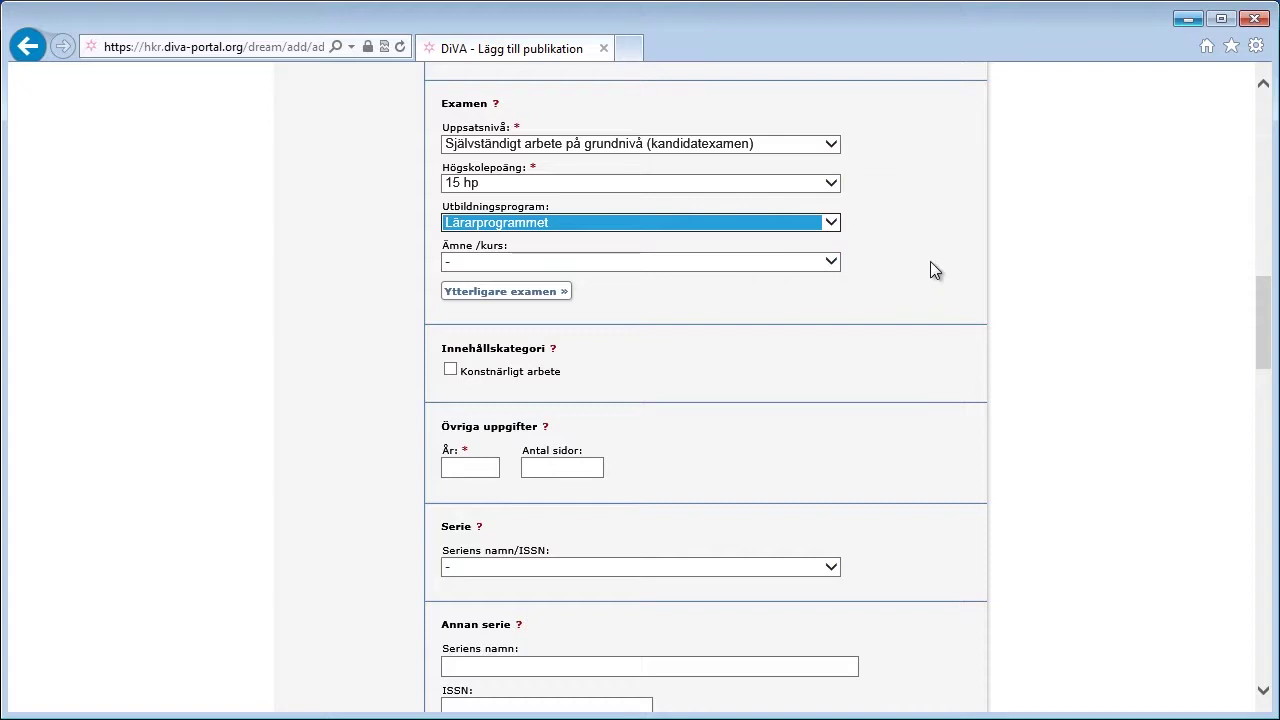
{"action": "left_click", "coordinate": [830, 264]}
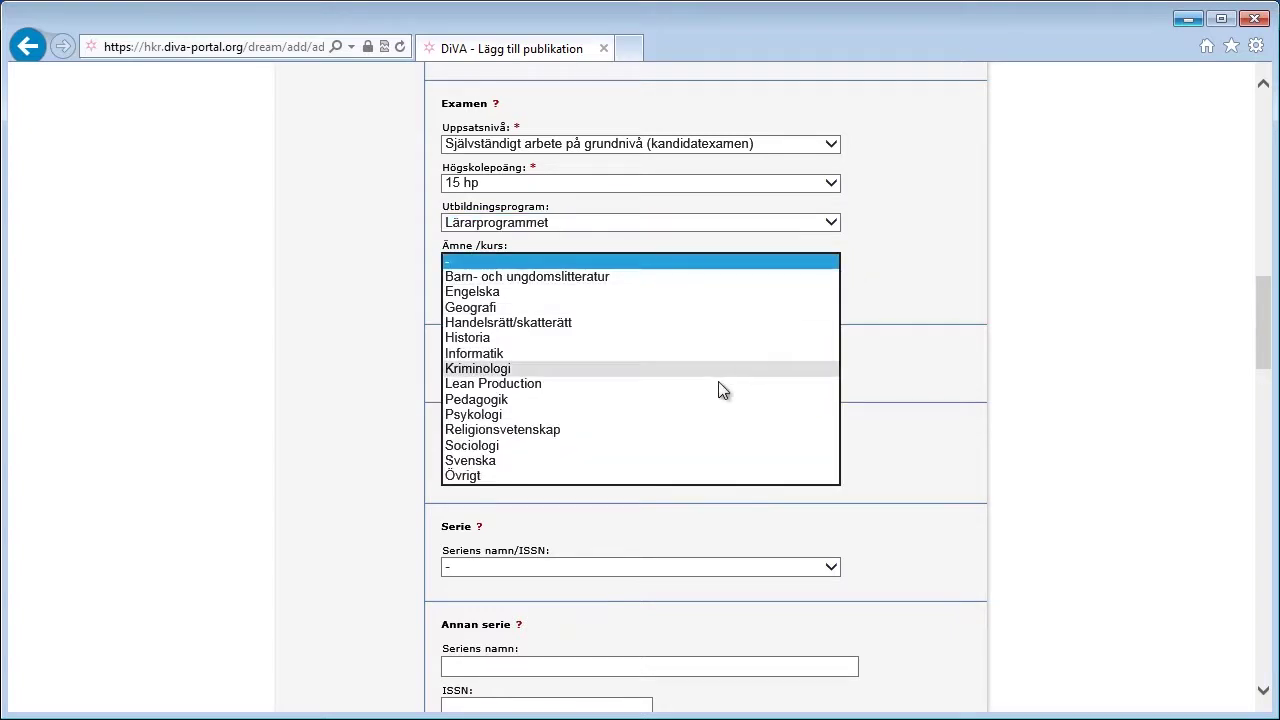
{"action": "left_click", "coordinate": [953, 290]}
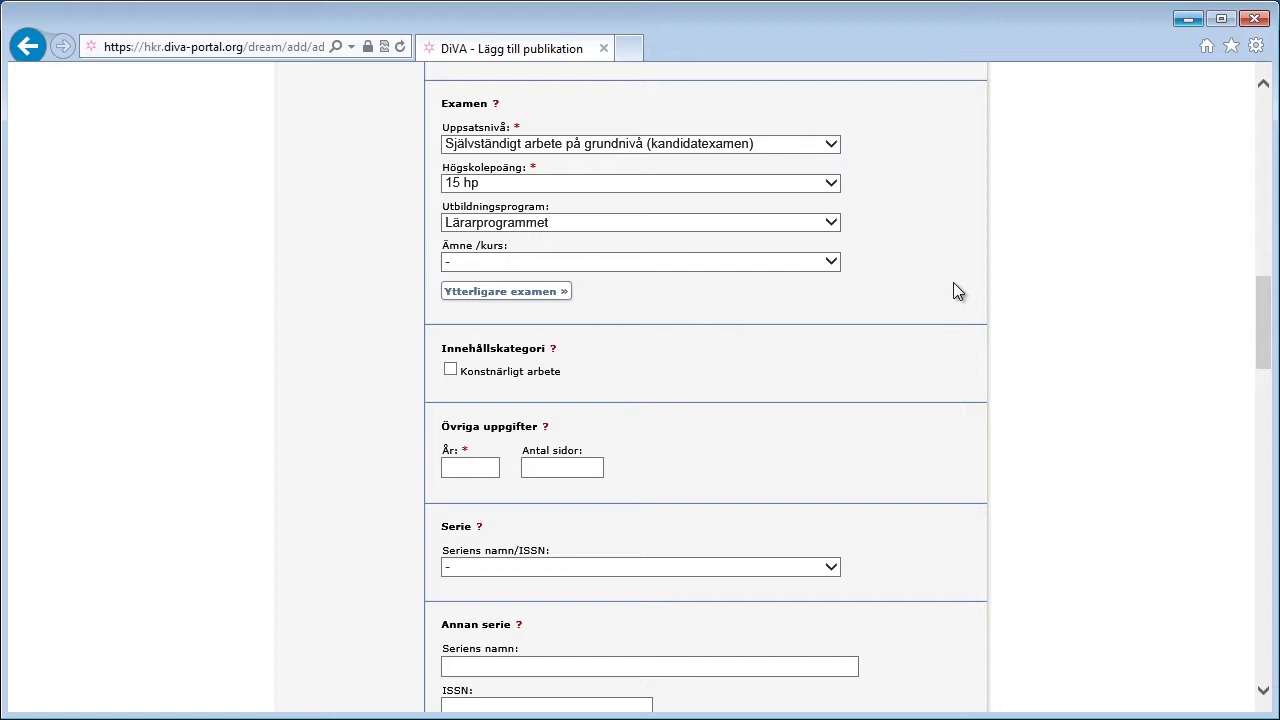
{"action": "left_click_drag", "start_coordinate": [1264, 312], "coordinate": [1249, 349]}
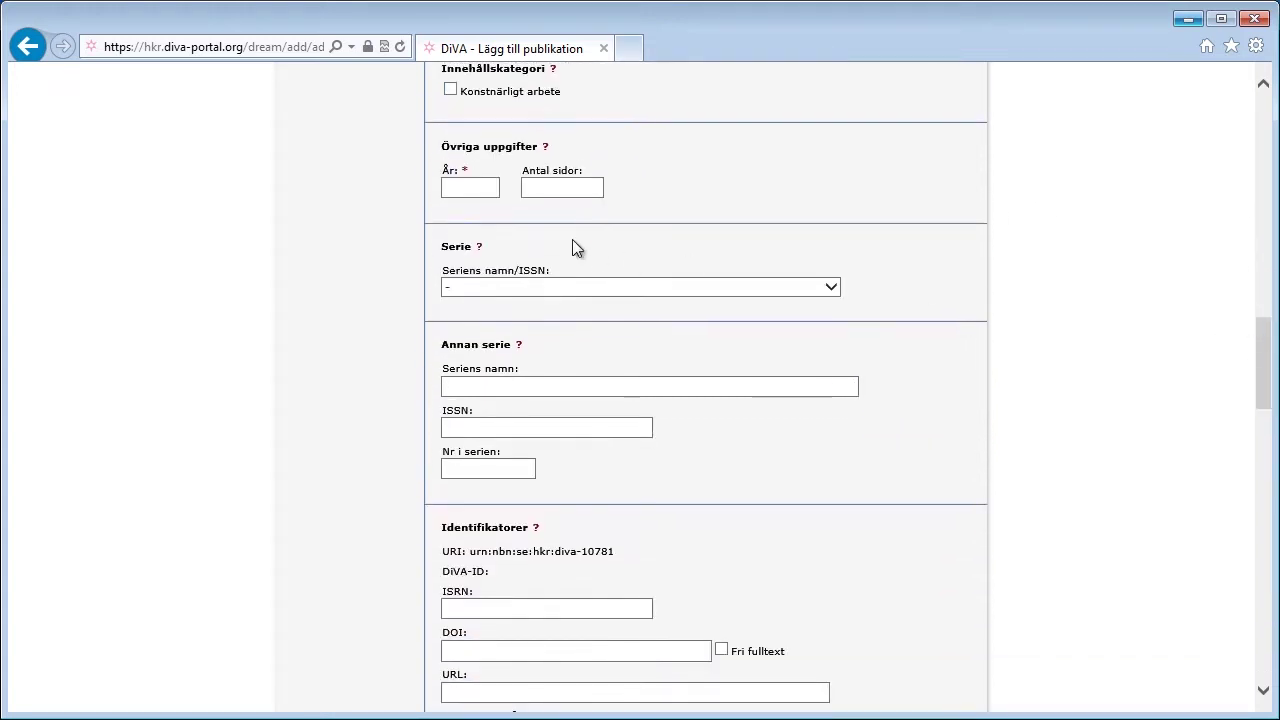
Step: Enter 2013 as the year and 30 as the number of pages
{"action": "left_click", "coordinate": [466, 187]}
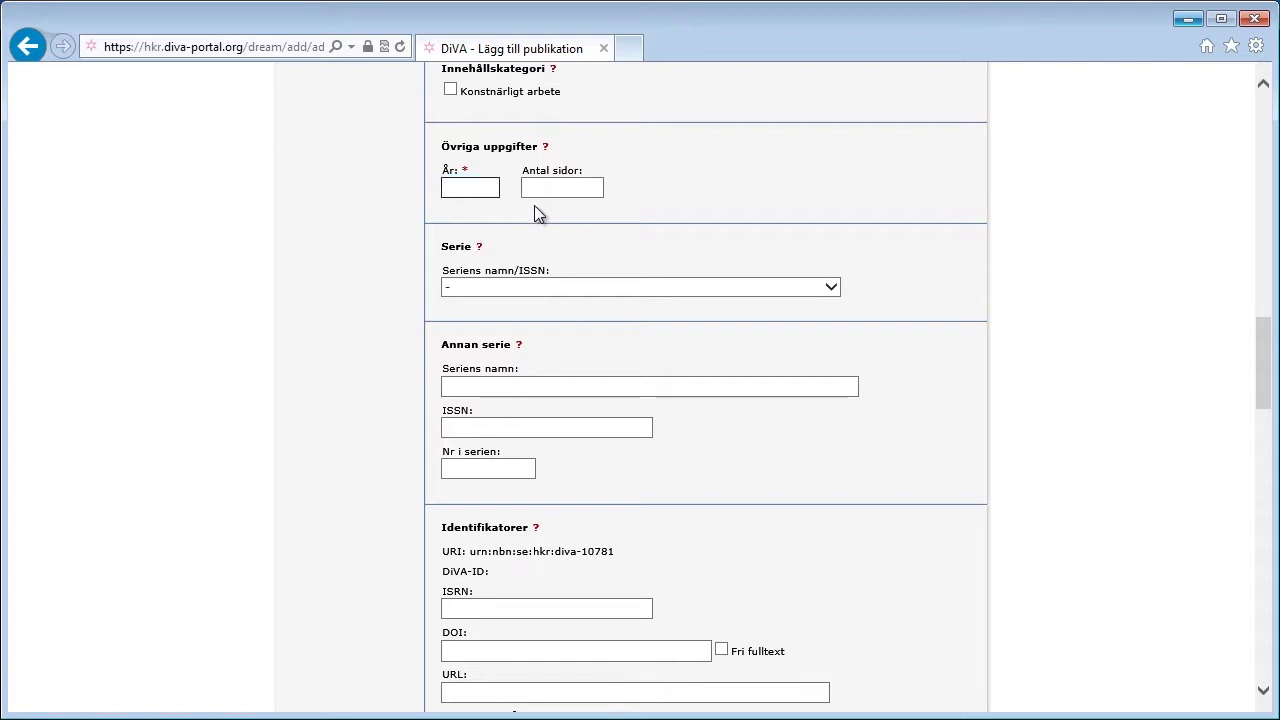
{"action": "type", "text": "2013"}
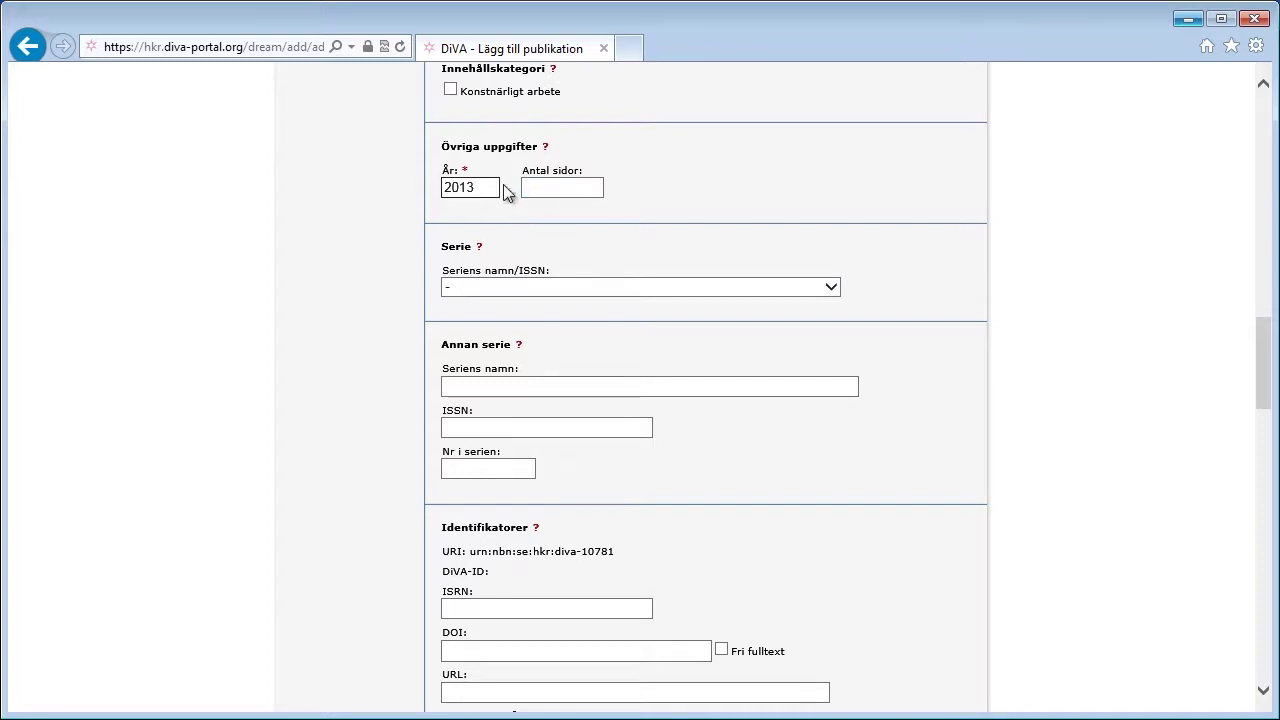
{"action": "left_click", "coordinate": [540, 186]}
{"action": "left_click", "coordinate": [540, 186]}
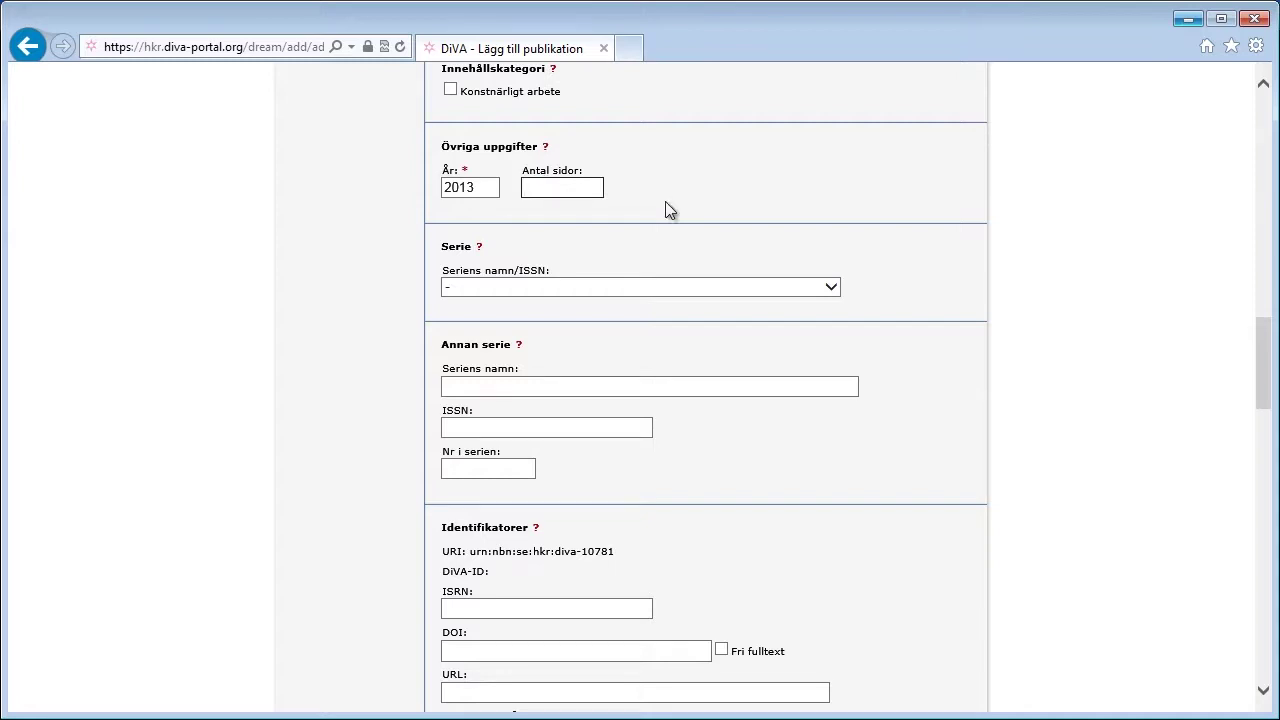
{"action": "type", "text": "30"}
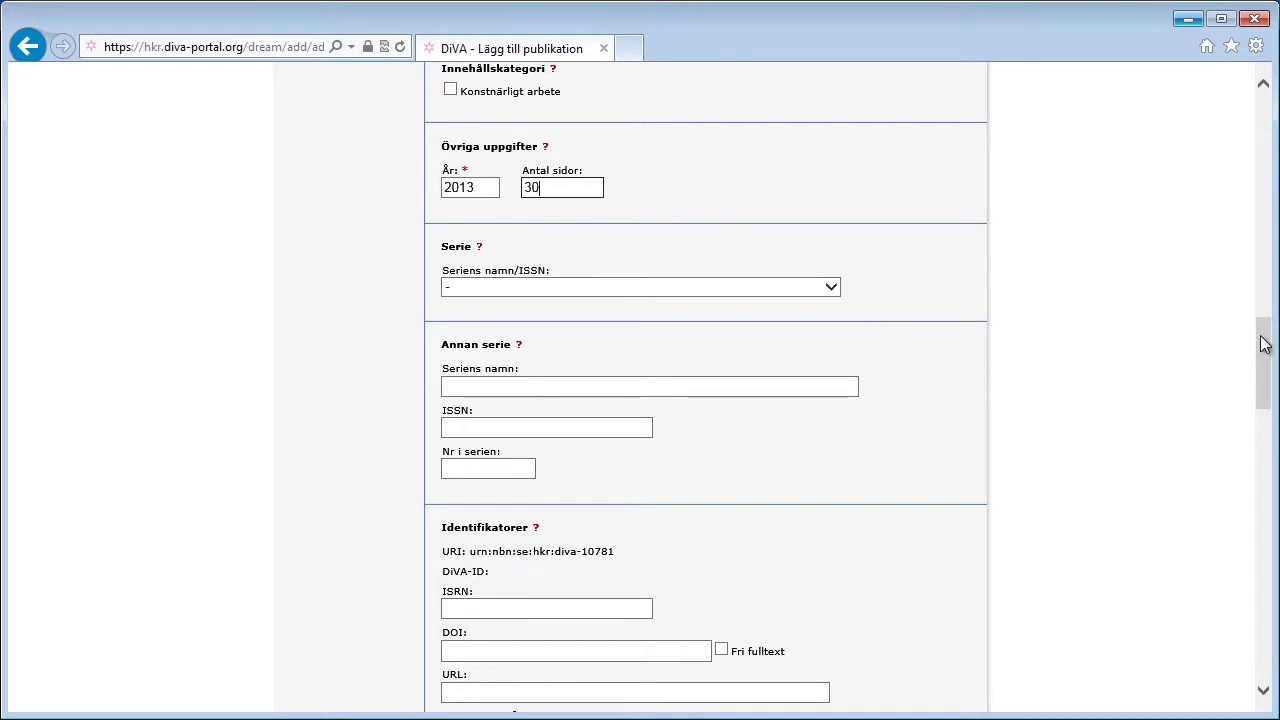
{"action": "left_click_drag", "start_coordinate": [1263, 343], "coordinate": [1240, 447]}
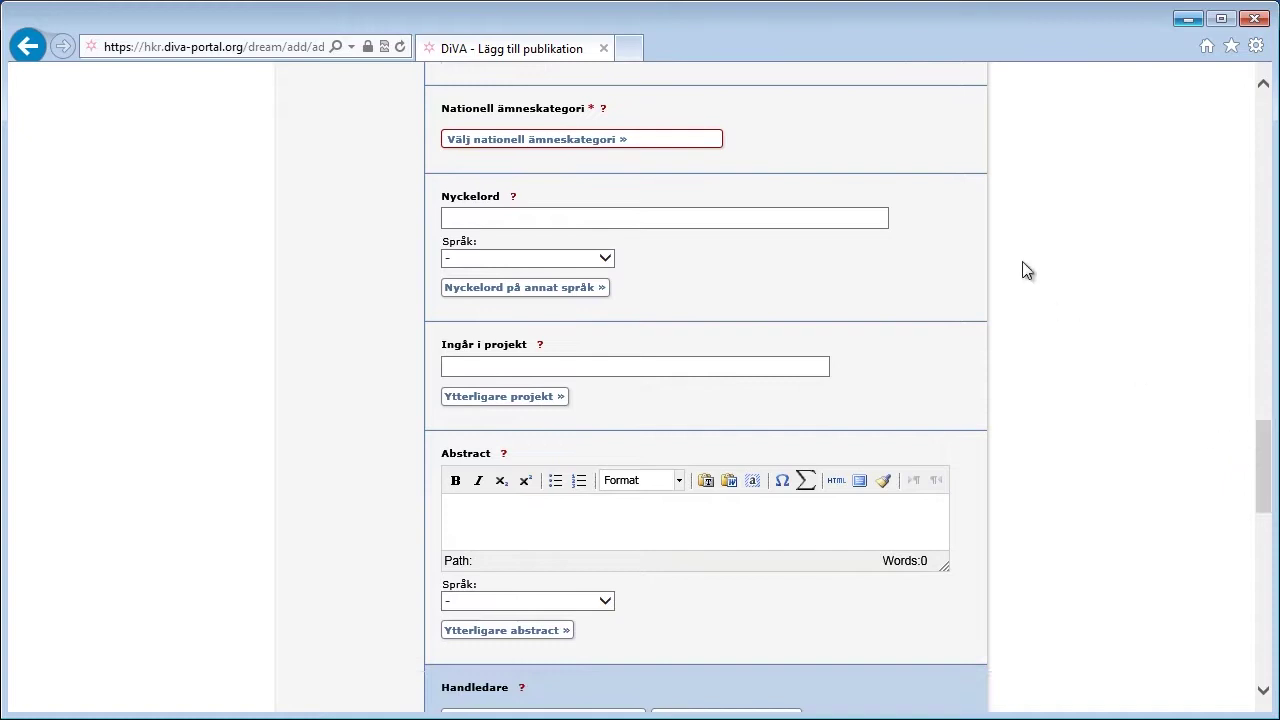
Step: Open the 'Välj nationell ämneskategori' dialog
{"action": "left_click", "coordinate": [648, 143]}
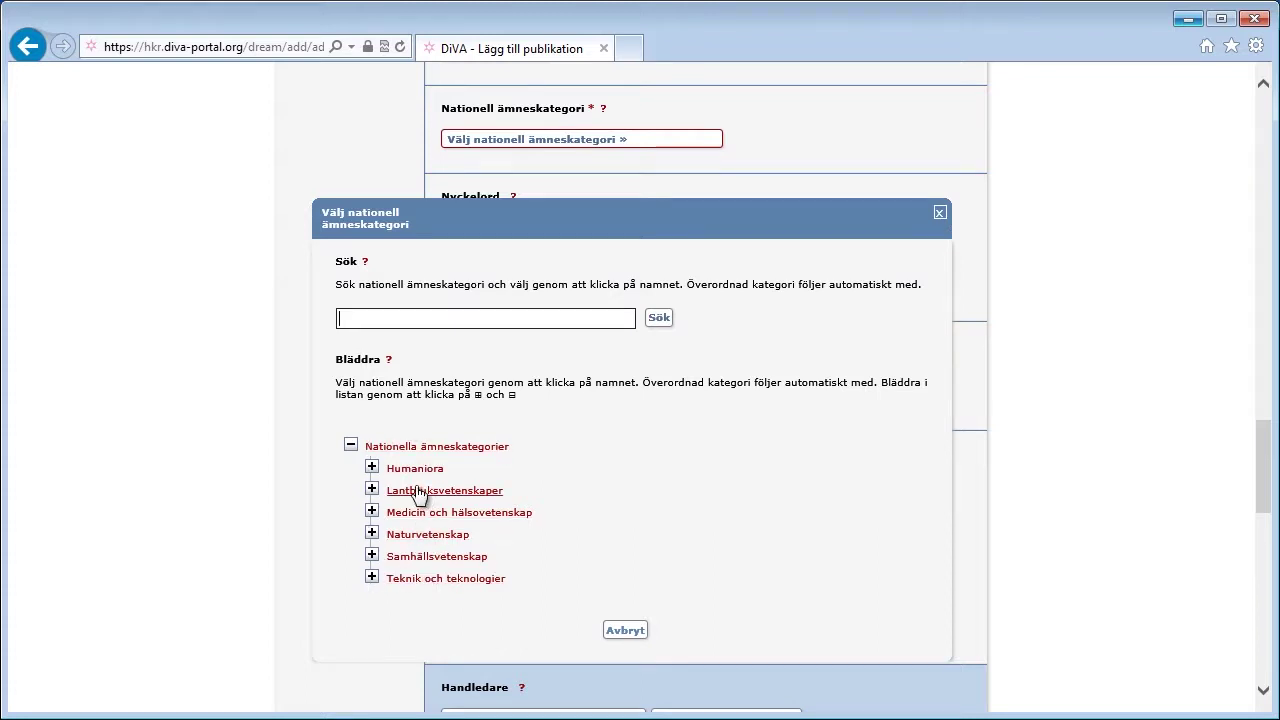
Step: Search the categories for 'pedagogik' and select Pedagogik; Pedagogy (50301)
{"action": "left_click", "coordinate": [370, 467]}
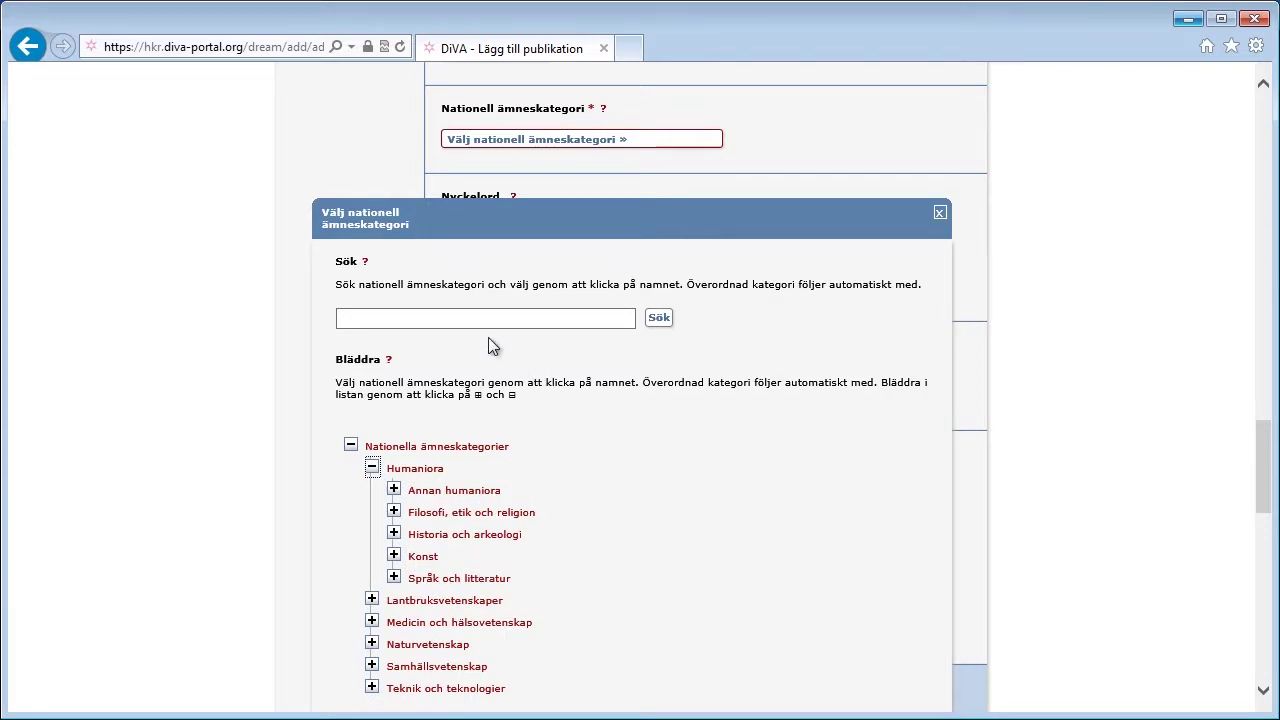
{"action": "left_click", "coordinate": [455, 318]}
{"action": "left_click", "coordinate": [455, 318]}
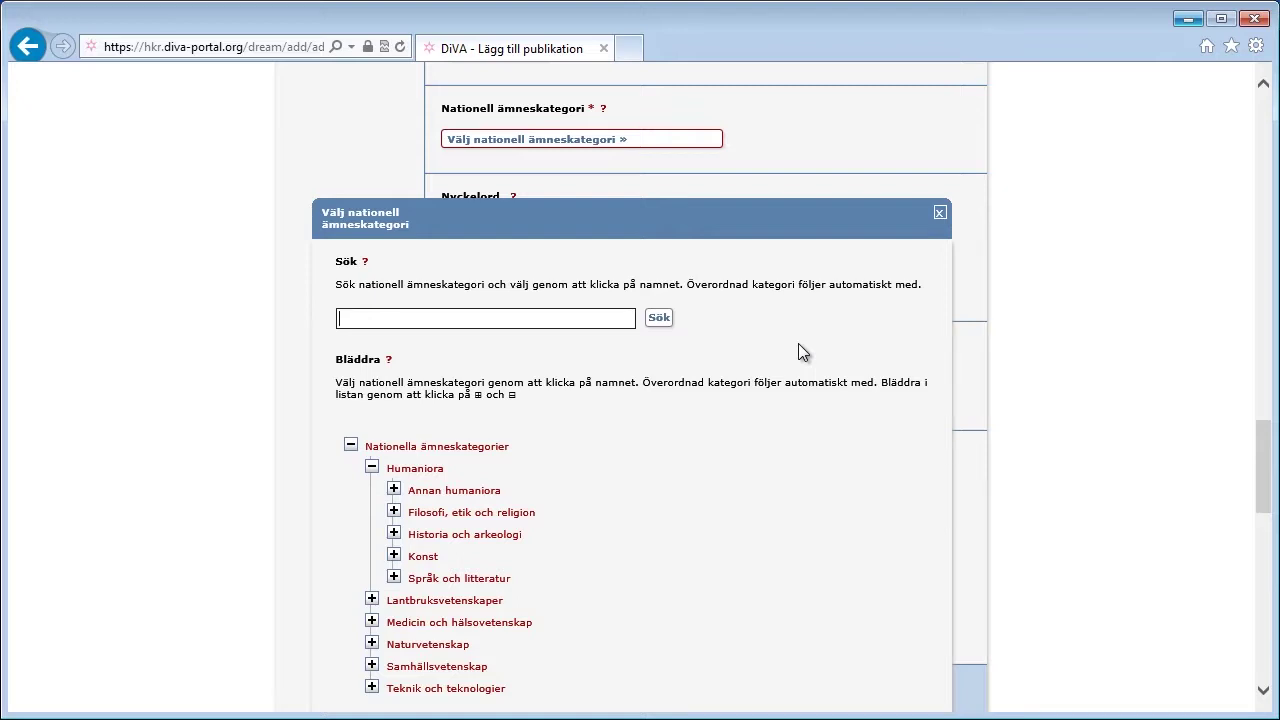
{"action": "type", "text": "pedagogik"}
{"action": "left_click", "coordinate": [658, 320]}
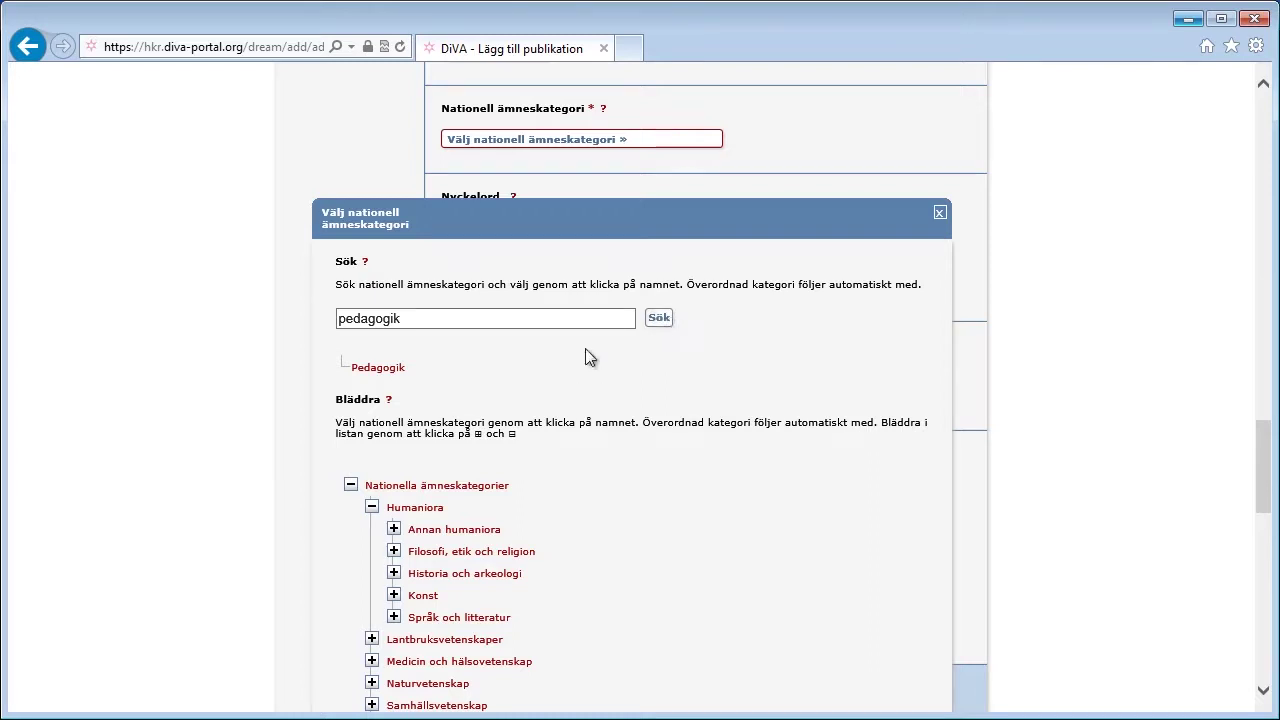
{"action": "left_click", "coordinate": [393, 376]}
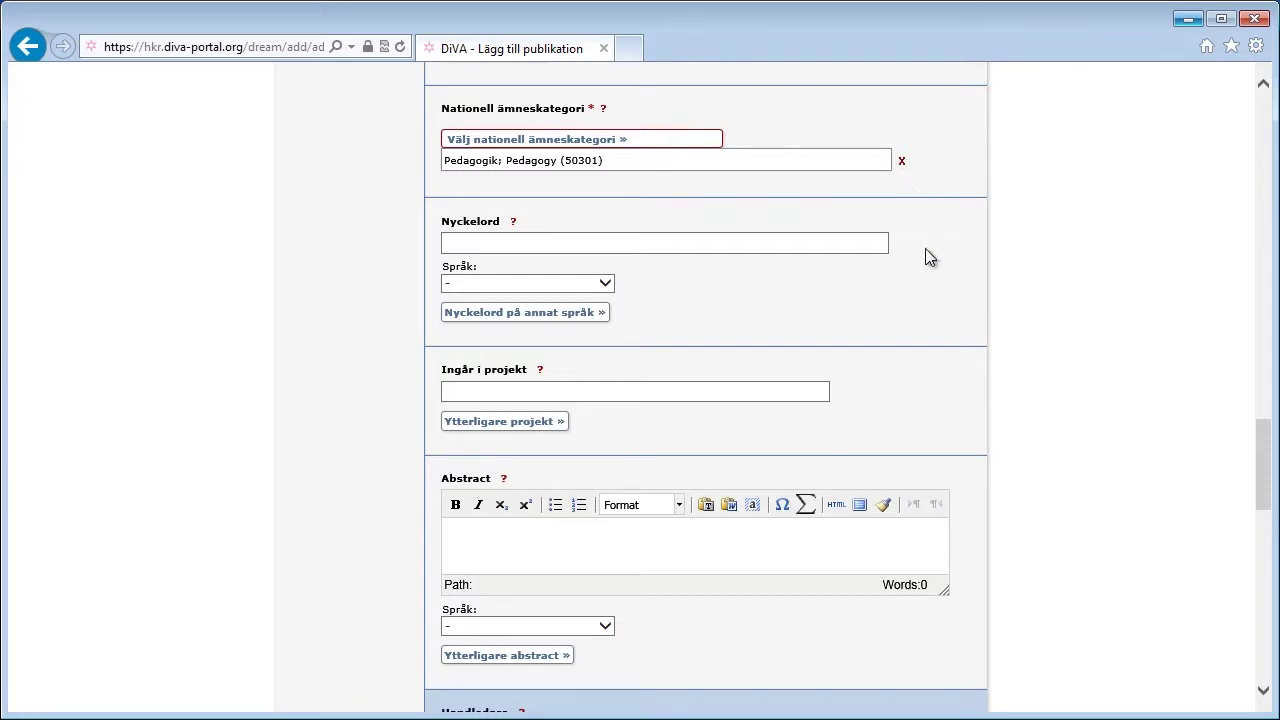
Step: Enter keywords 'Abstrakt, exempel' with keyword language Svenska
{"action": "left_click", "coordinate": [853, 240]}
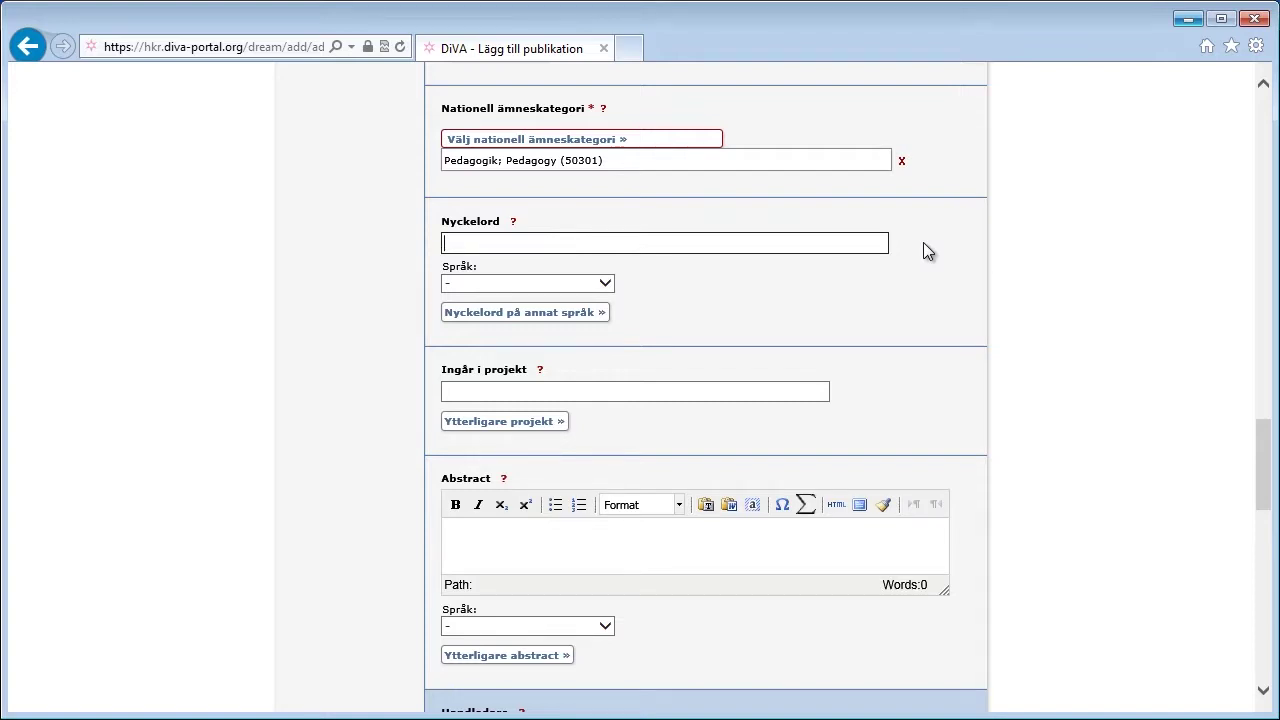
{"action": "type", "text": "Abstrakt, exempel"}
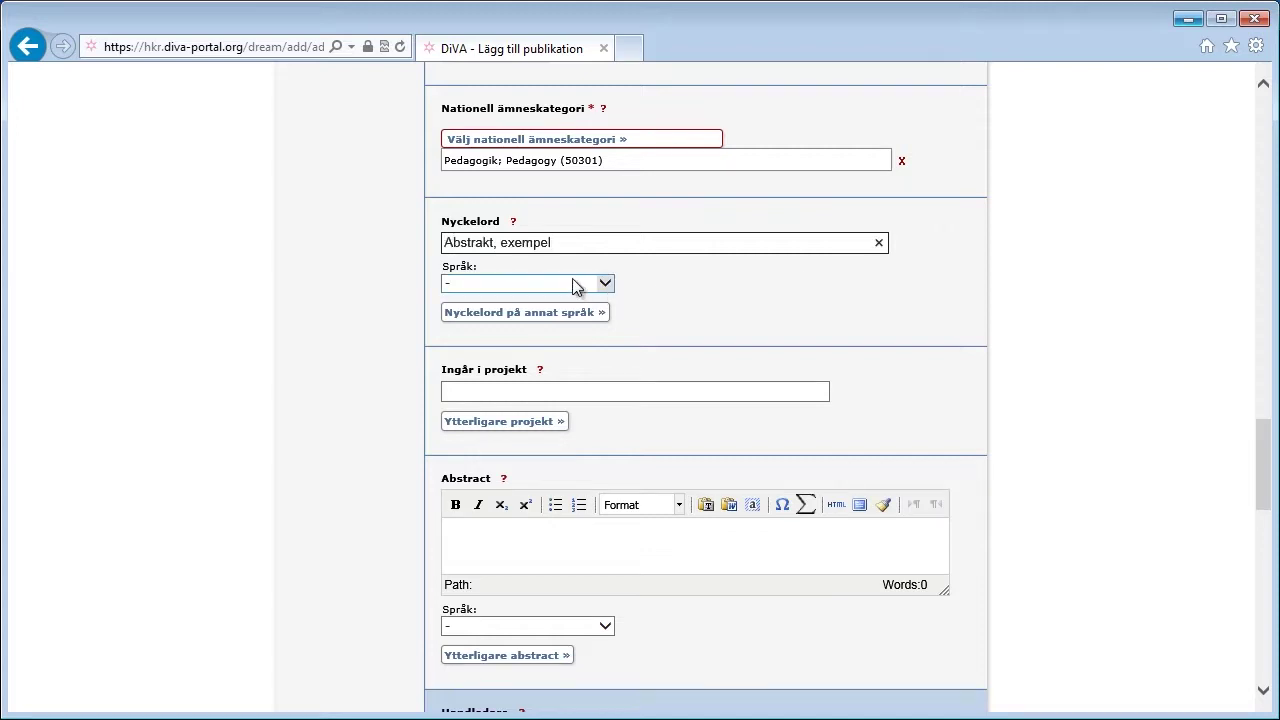
{"action": "left_click", "coordinate": [555, 283]}
{"action": "left_click", "coordinate": [488, 314]}
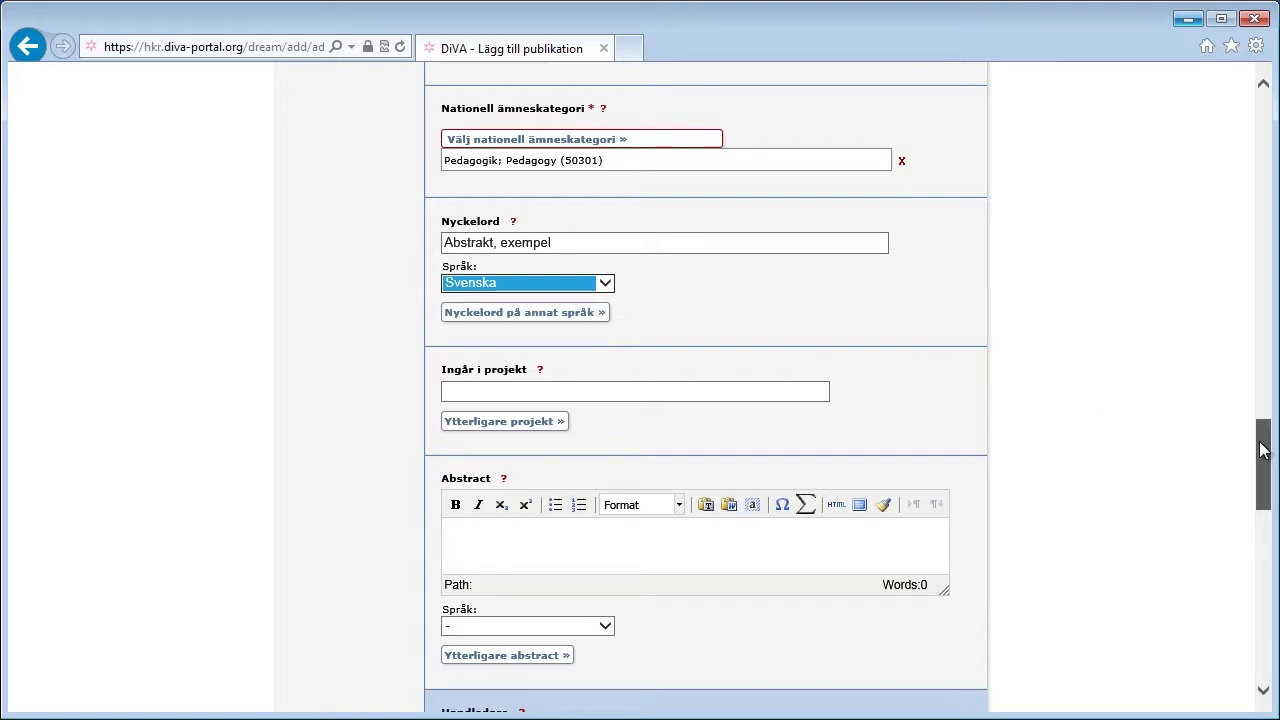
{"action": "left_click_drag", "start_coordinate": [1262, 448], "coordinate": [1262, 500]}
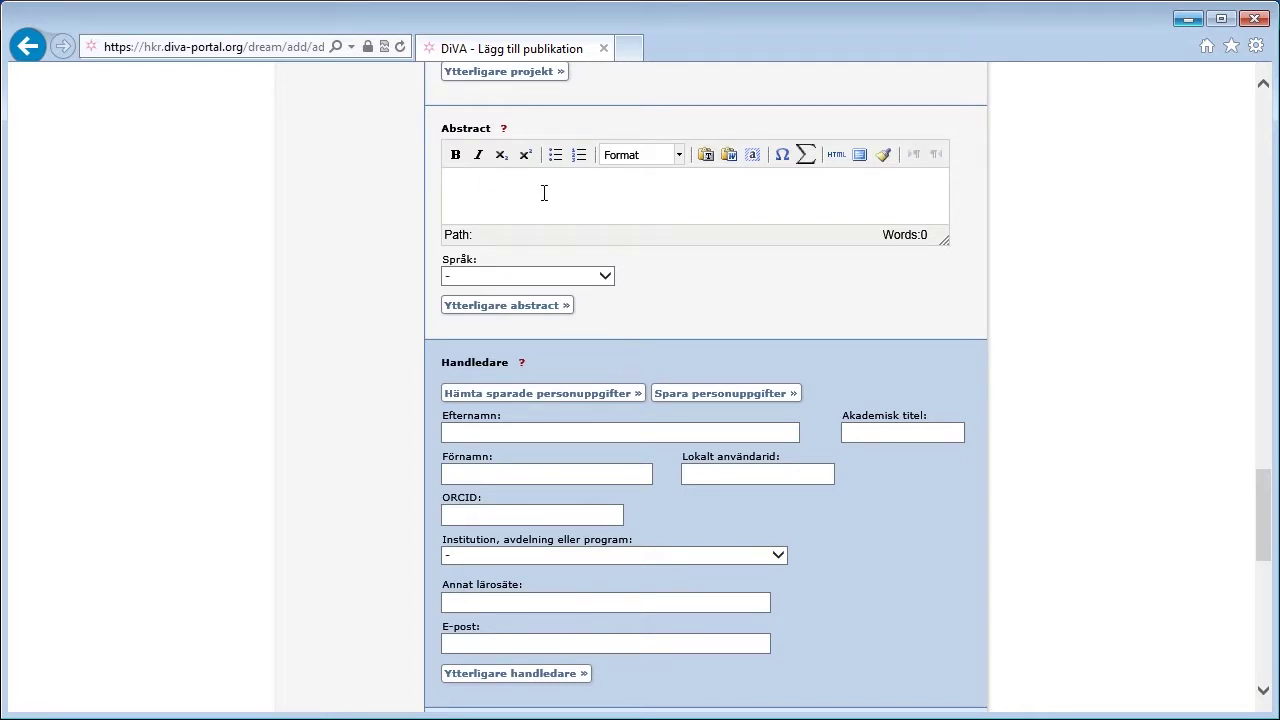
Step: Paste the abstract and fix 'demokratiper-spektiv' to 'demokratiperspektiv'
{"action": "key", "text": "ctrl+v"}
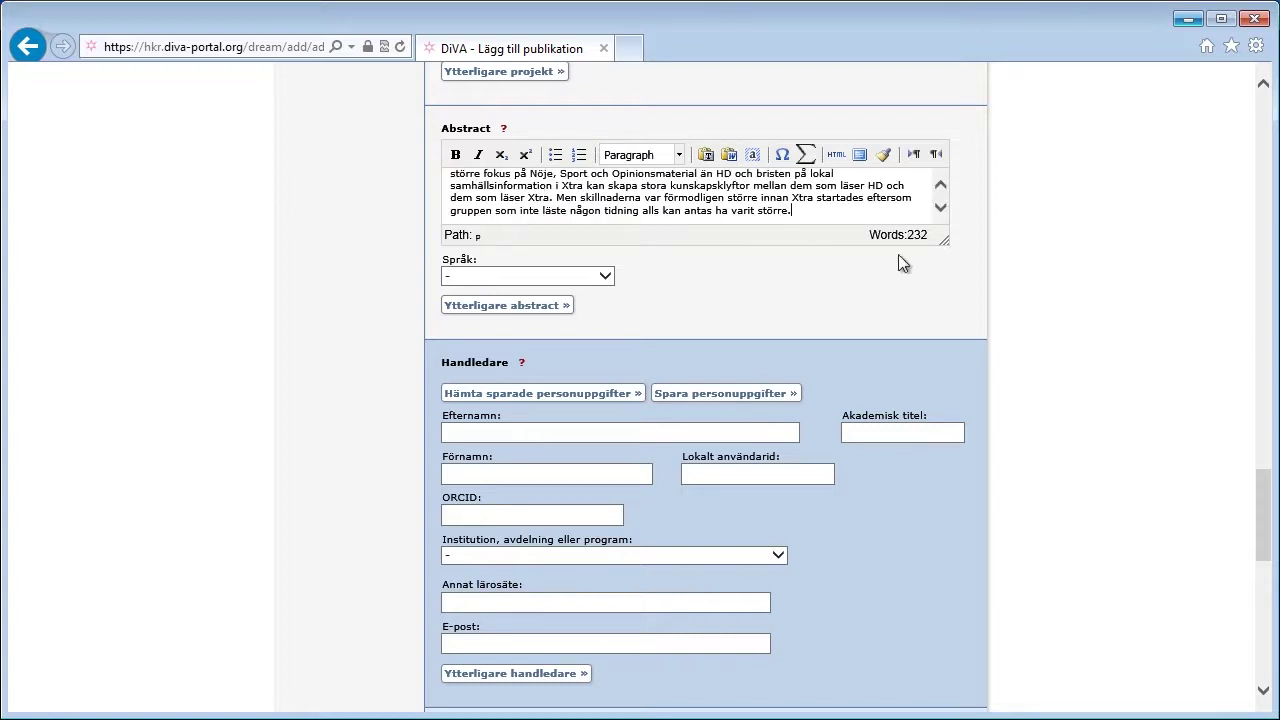
{"action": "left_click_drag", "start_coordinate": [944, 242], "coordinate": [967, 424]}
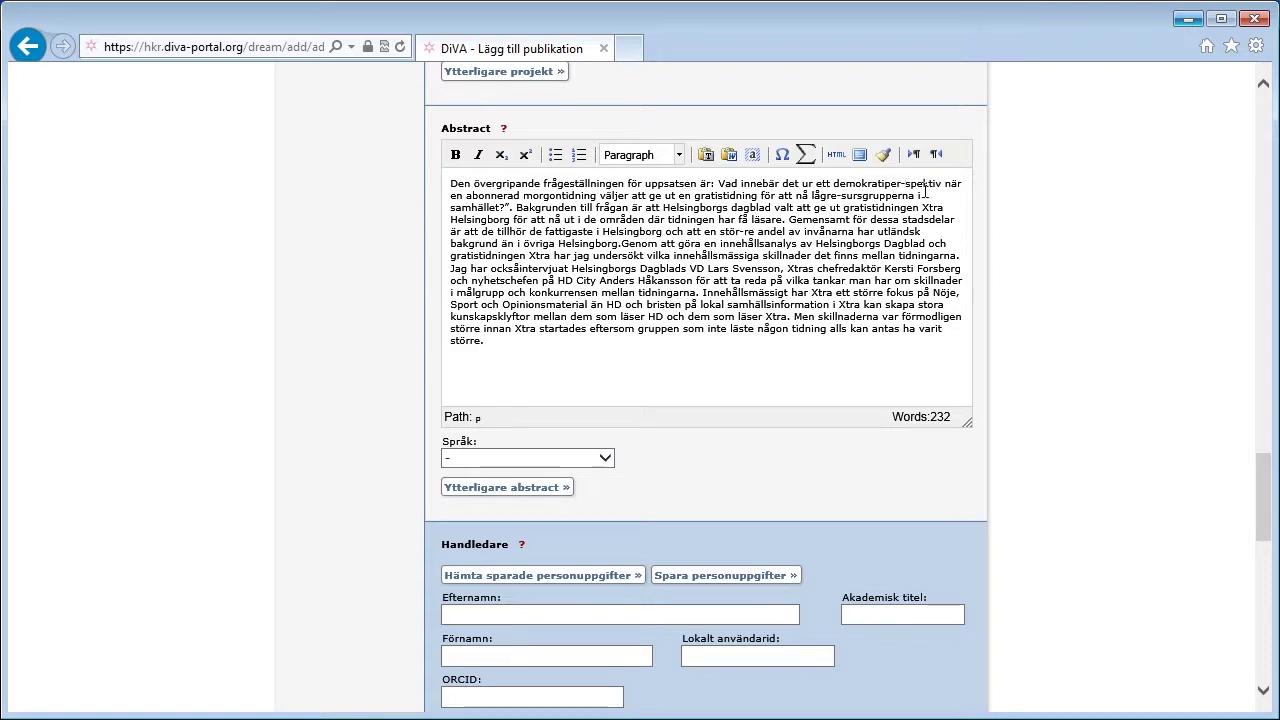
{"action": "left_click", "coordinate": [905, 184]}
{"action": "key", "text": "BackSpace"}
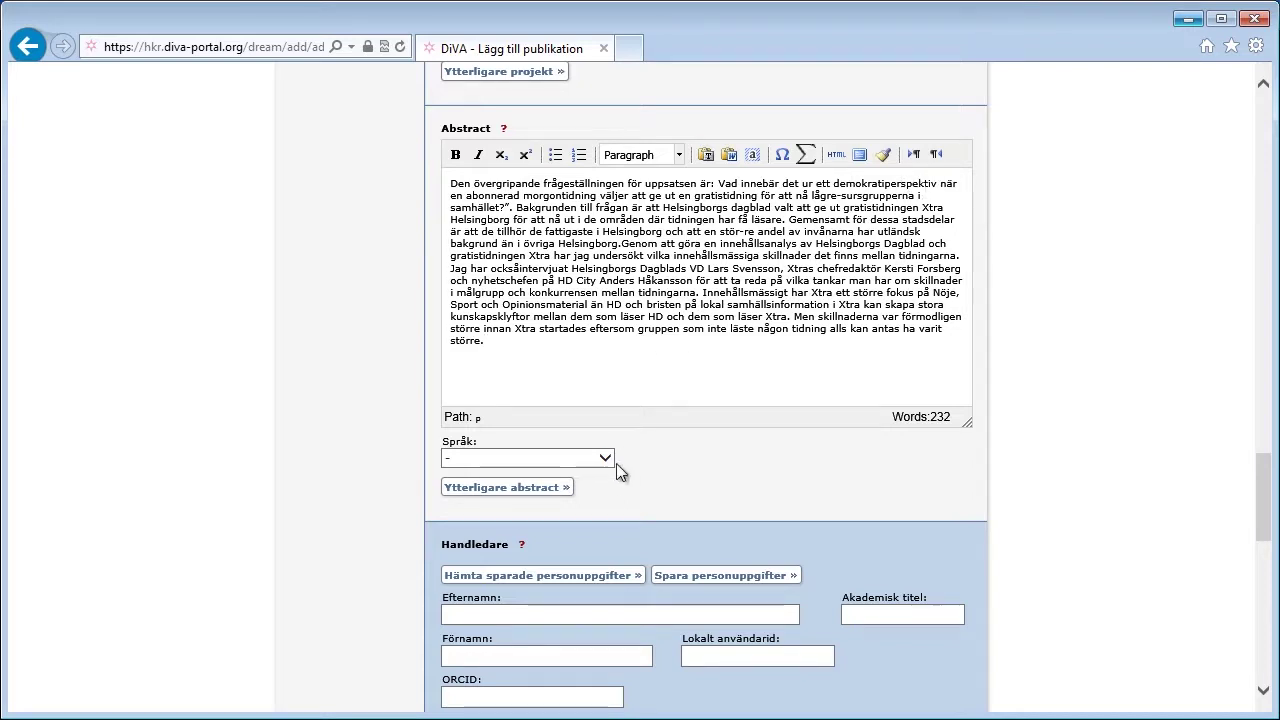
Step: Set the abstract's language to Svenska
{"action": "left_click", "coordinate": [605, 457]}
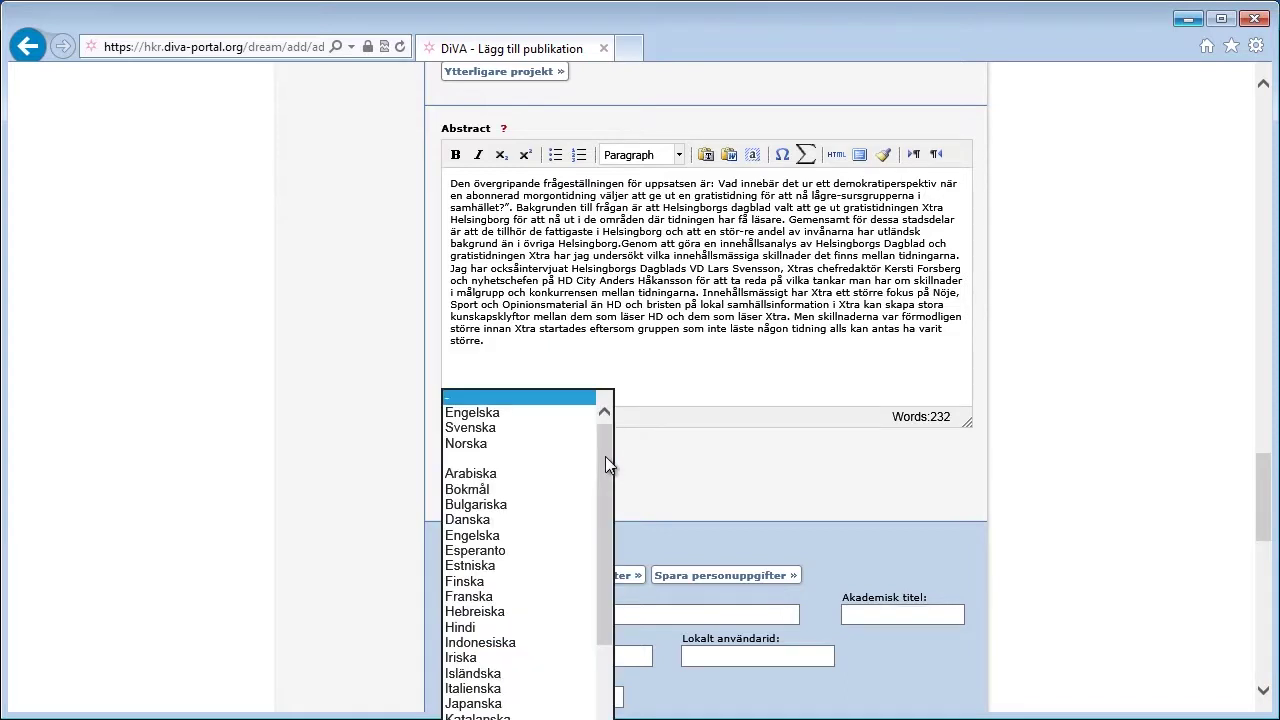
{"action": "left_click", "coordinate": [499, 428]}
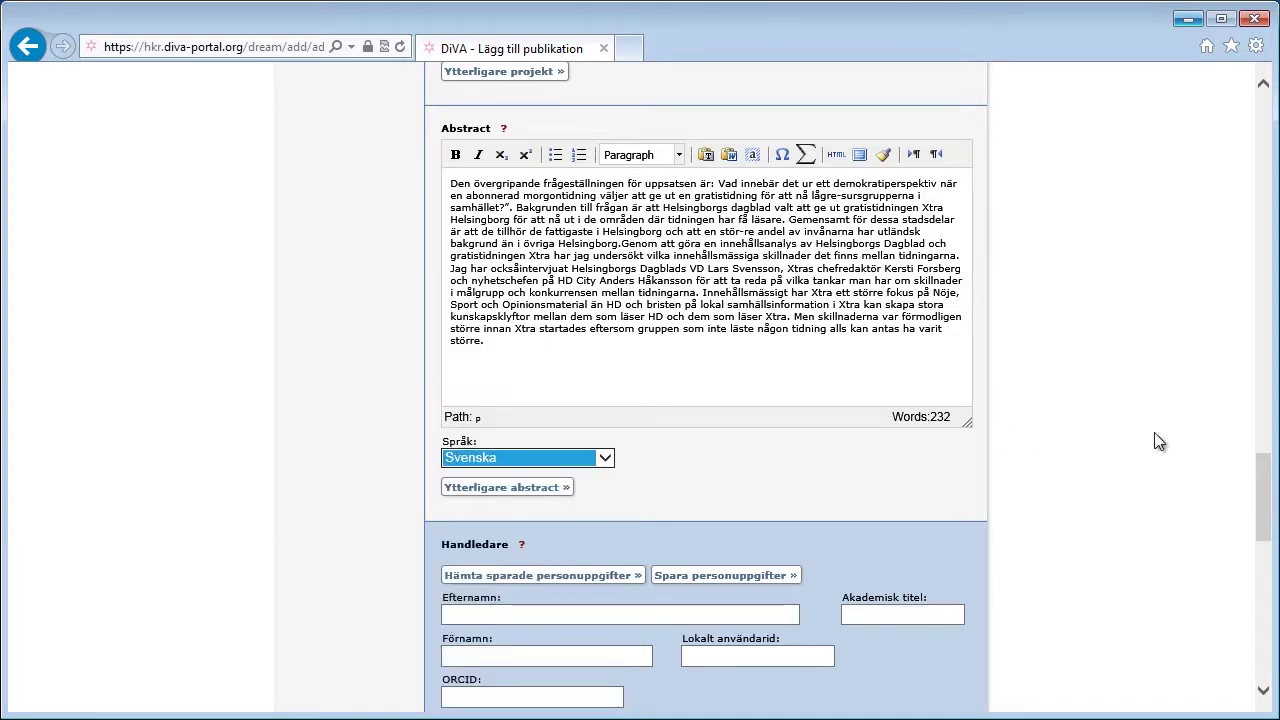
{"action": "left_click_drag", "start_coordinate": [1266, 474], "coordinate": [1271, 528]}
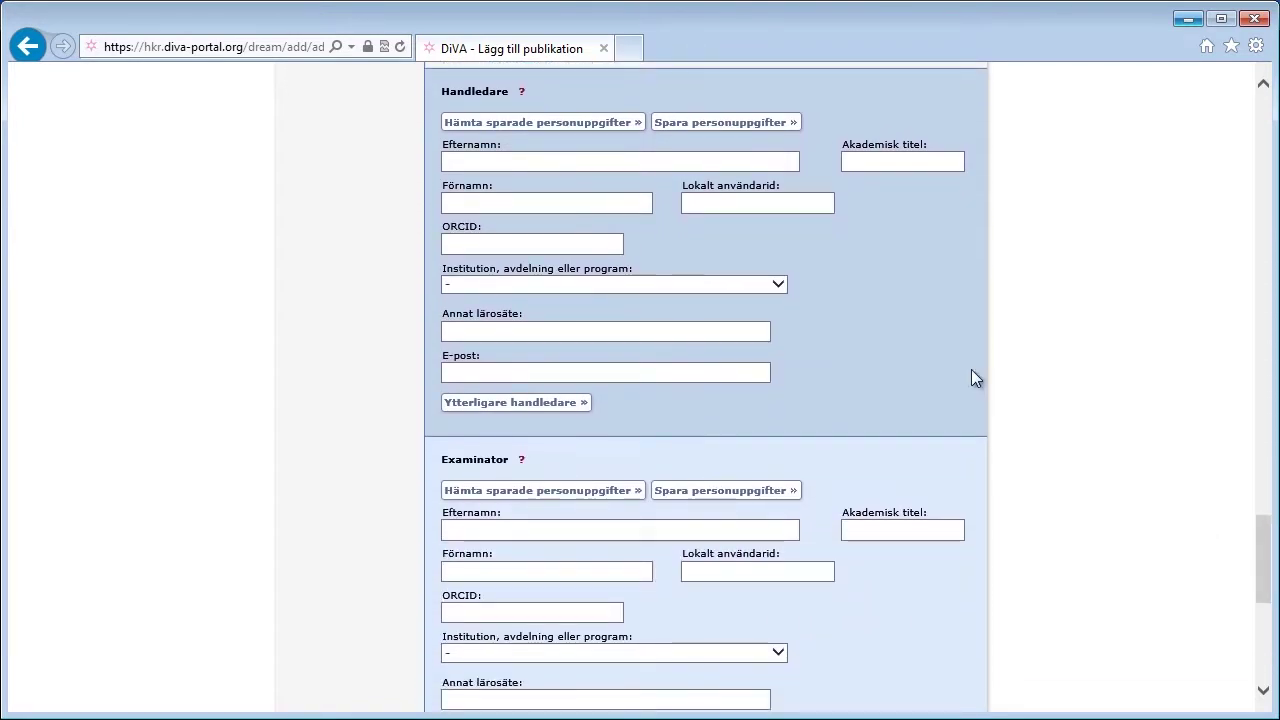
Step: Enter the supervisor's surname and first name under Handledare
{"action": "left_click", "coordinate": [521, 166]}
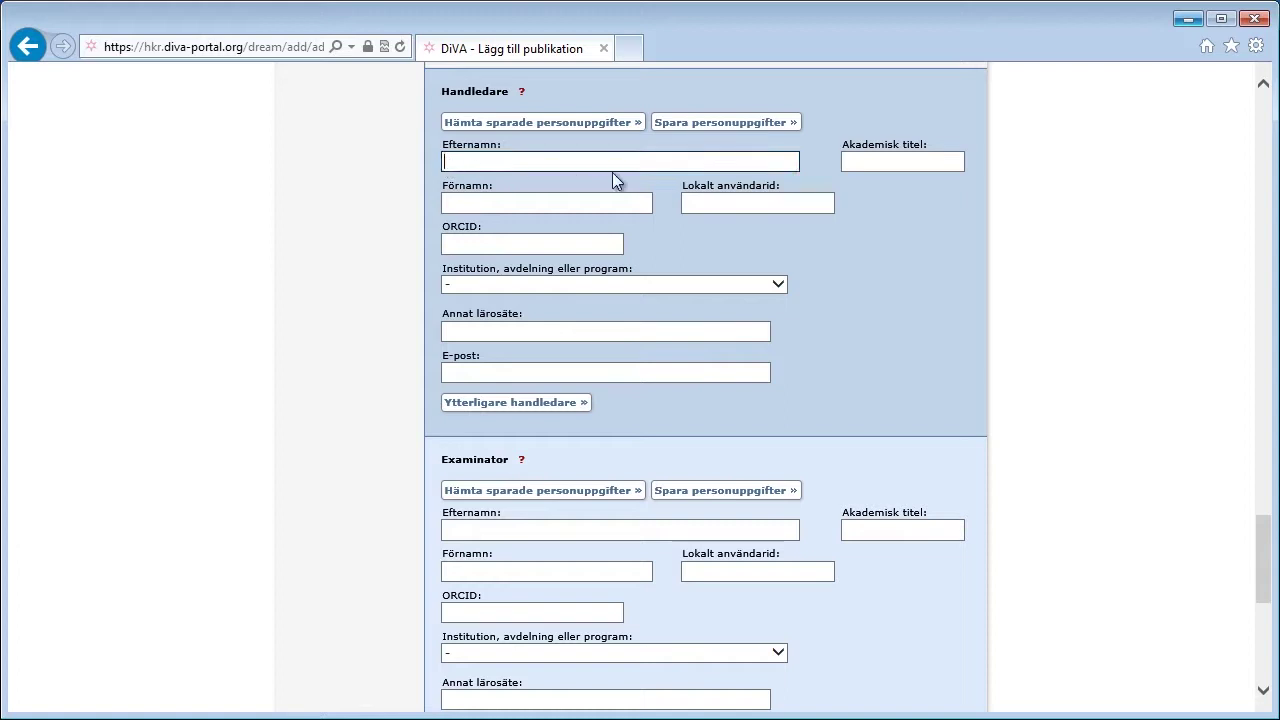
{"action": "key", "text": "Tab"}
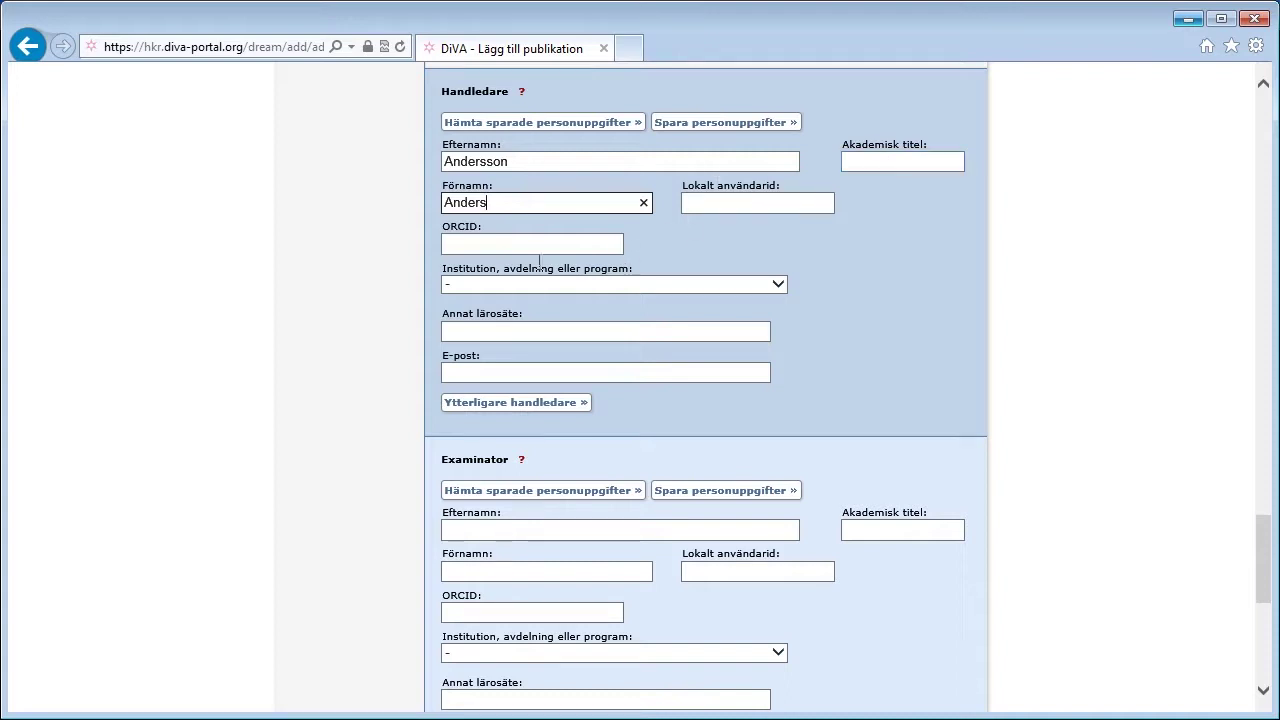
Step: Set the supervisor's unit to Sektionen för hälsa och samhälle and enter their e-mail address
{"action": "left_click", "coordinate": [780, 283]}
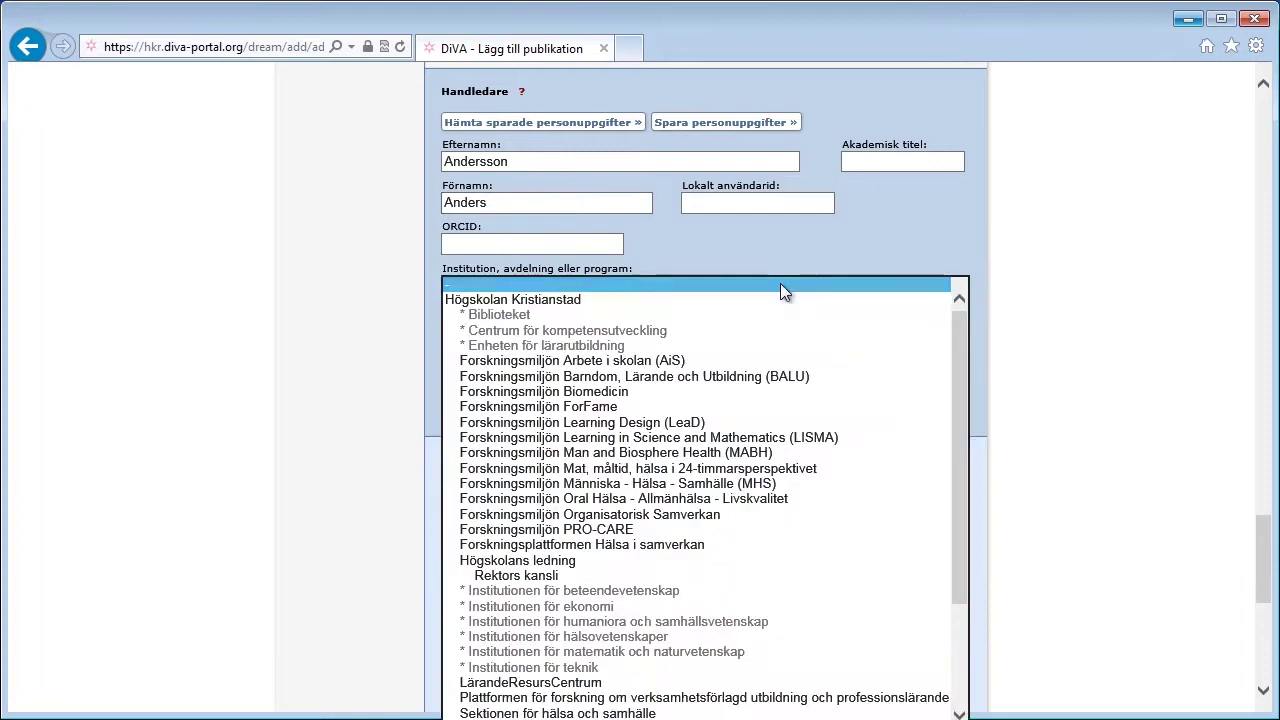
{"action": "left_click_drag", "start_coordinate": [965, 345], "coordinate": [968, 477]}
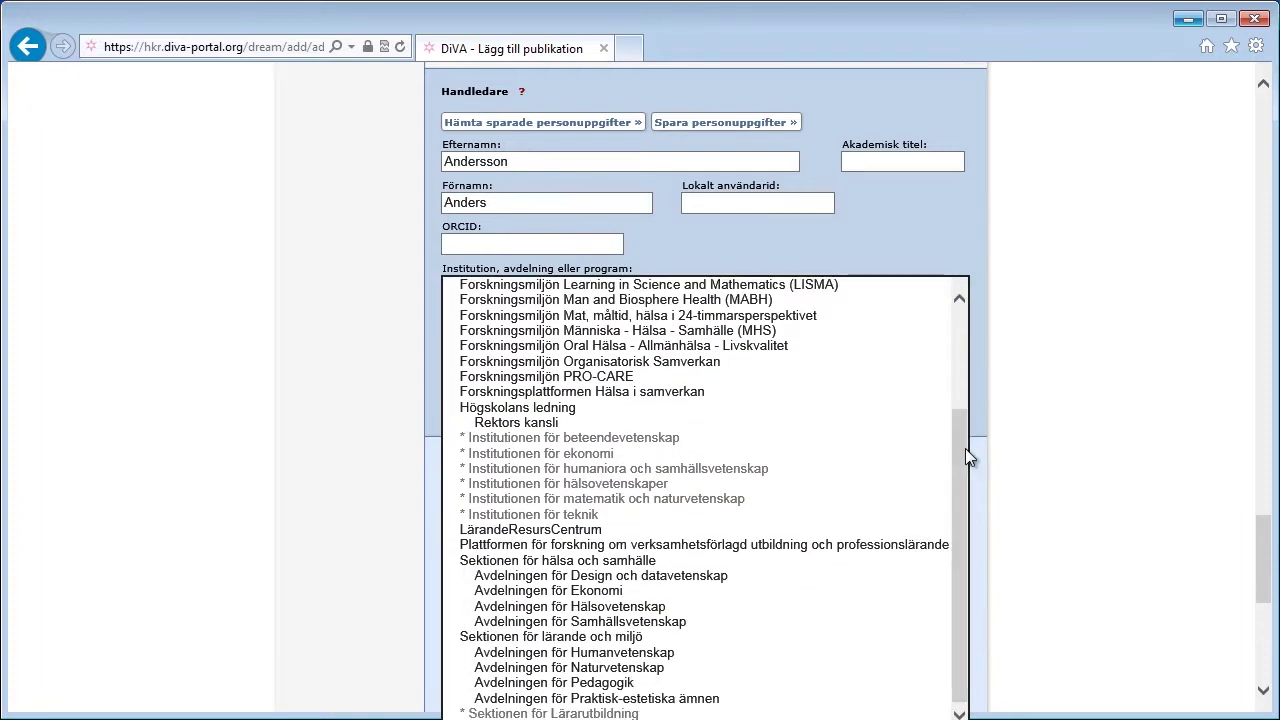
{"action": "left_click", "coordinate": [565, 561]}
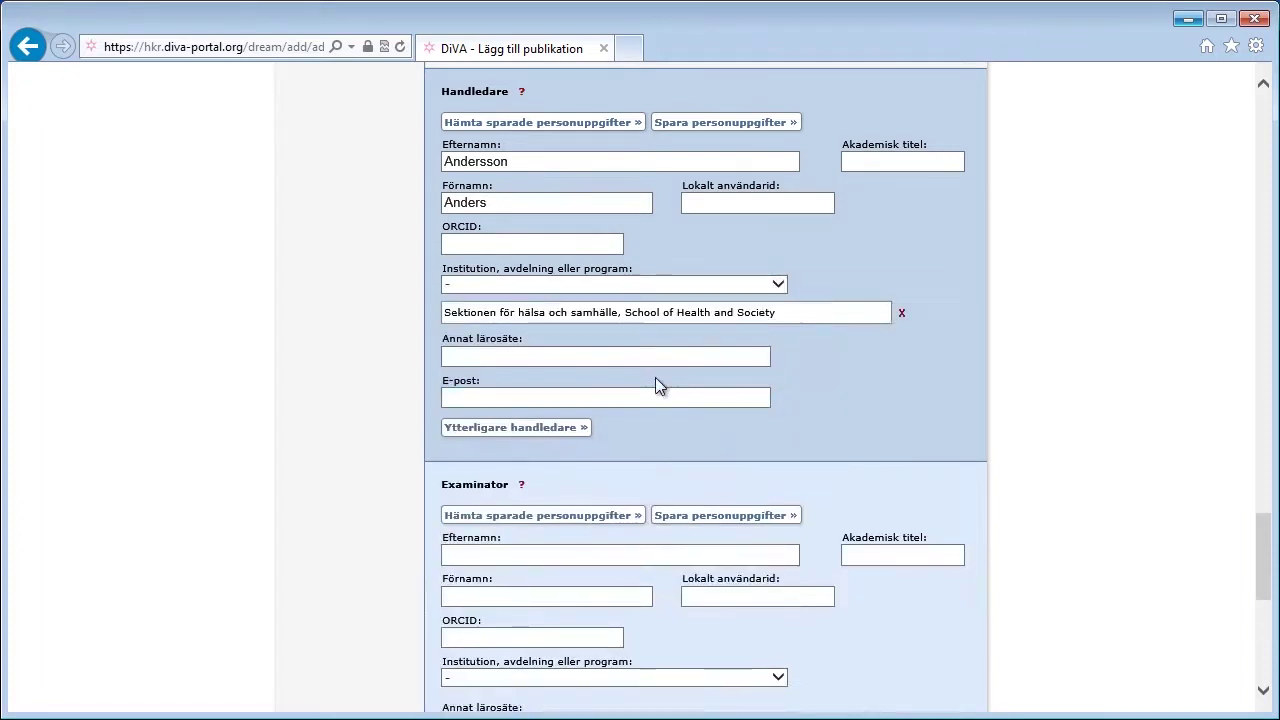
{"action": "left_click", "coordinate": [499, 392]}
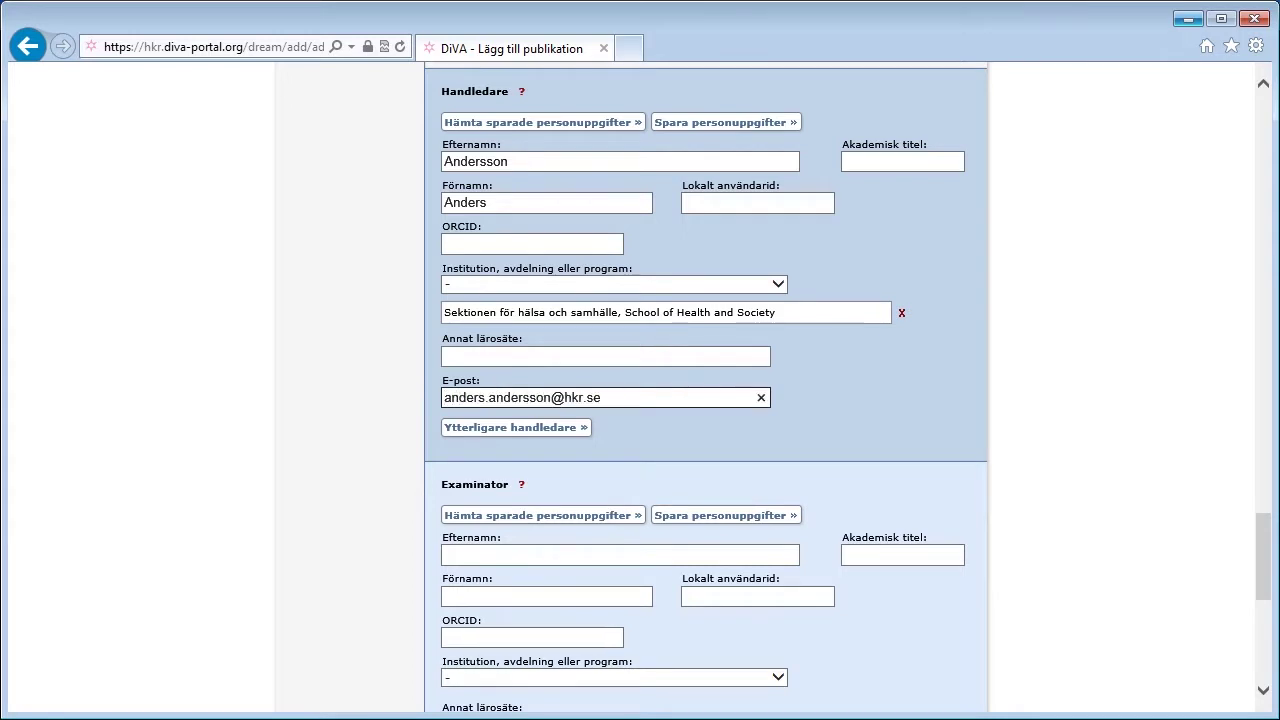
{"action": "left_click_drag", "start_coordinate": [1264, 528], "coordinate": [1260, 623]}
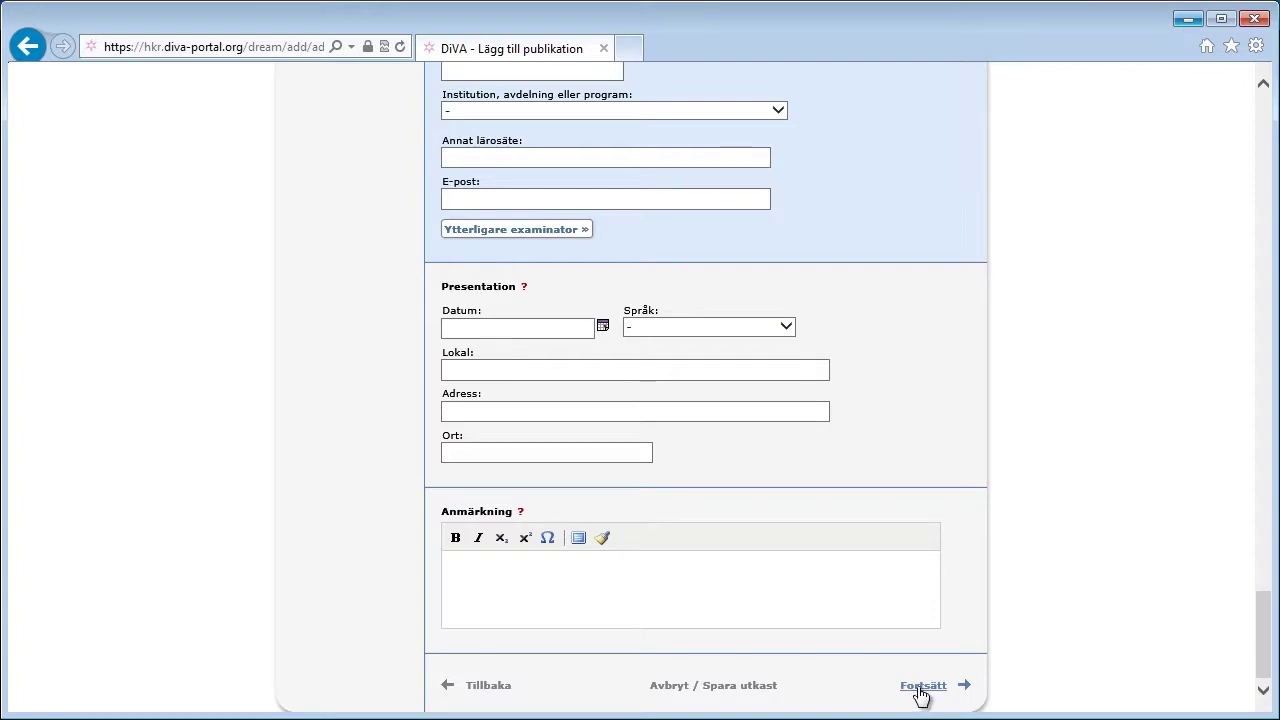
Step: Continue from the details form to the Ladda upp filer step
{"action": "left_click", "coordinate": [922, 692]}
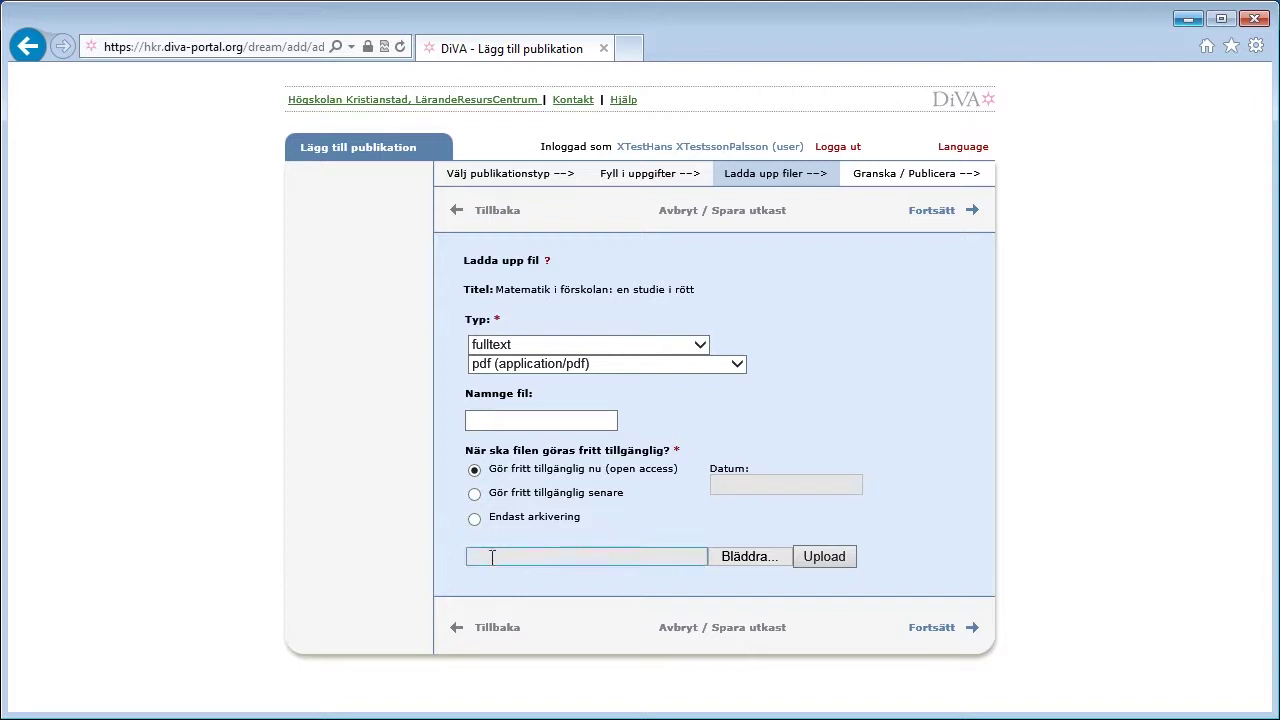
Step: Upload Uppsatsen from Dokument > Uppsats as the thesis full-text PDF
{"action": "left_click", "coordinate": [748, 558]}
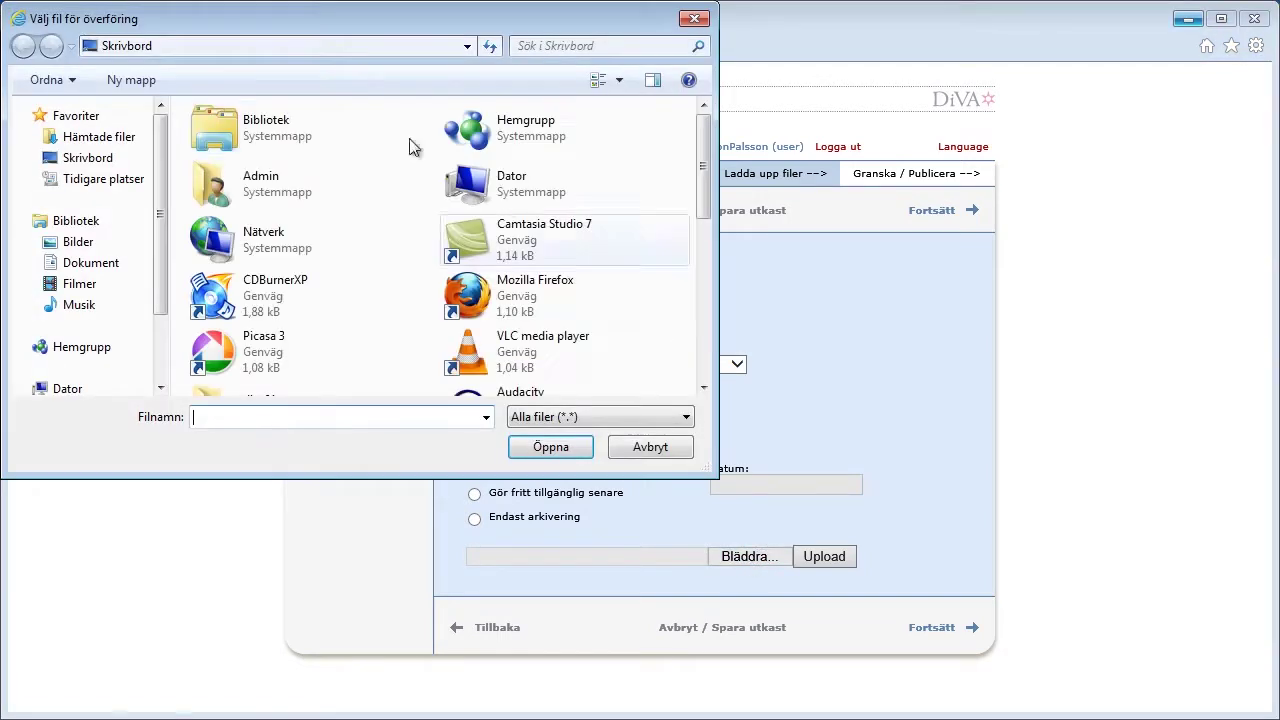
{"action": "left_click", "coordinate": [97, 266]}
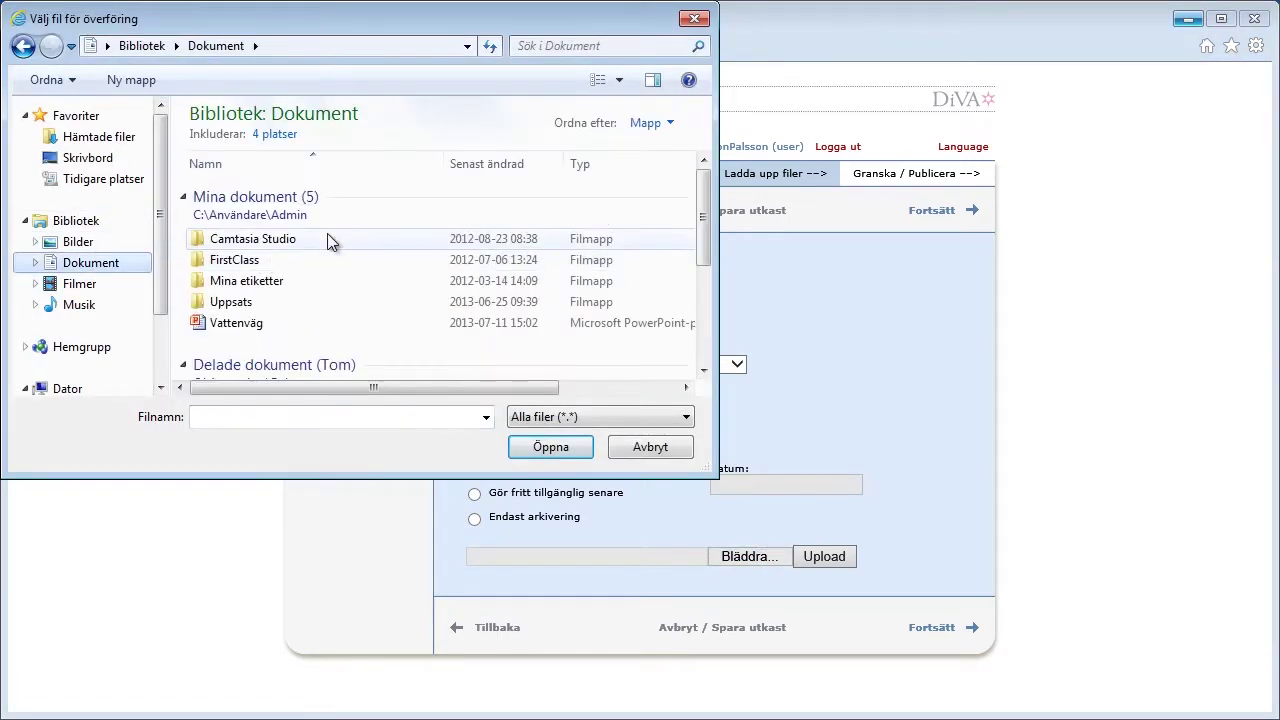
{"action": "left_click", "coordinate": [253, 300]}
{"action": "double_click", "coordinate": [253, 301]}
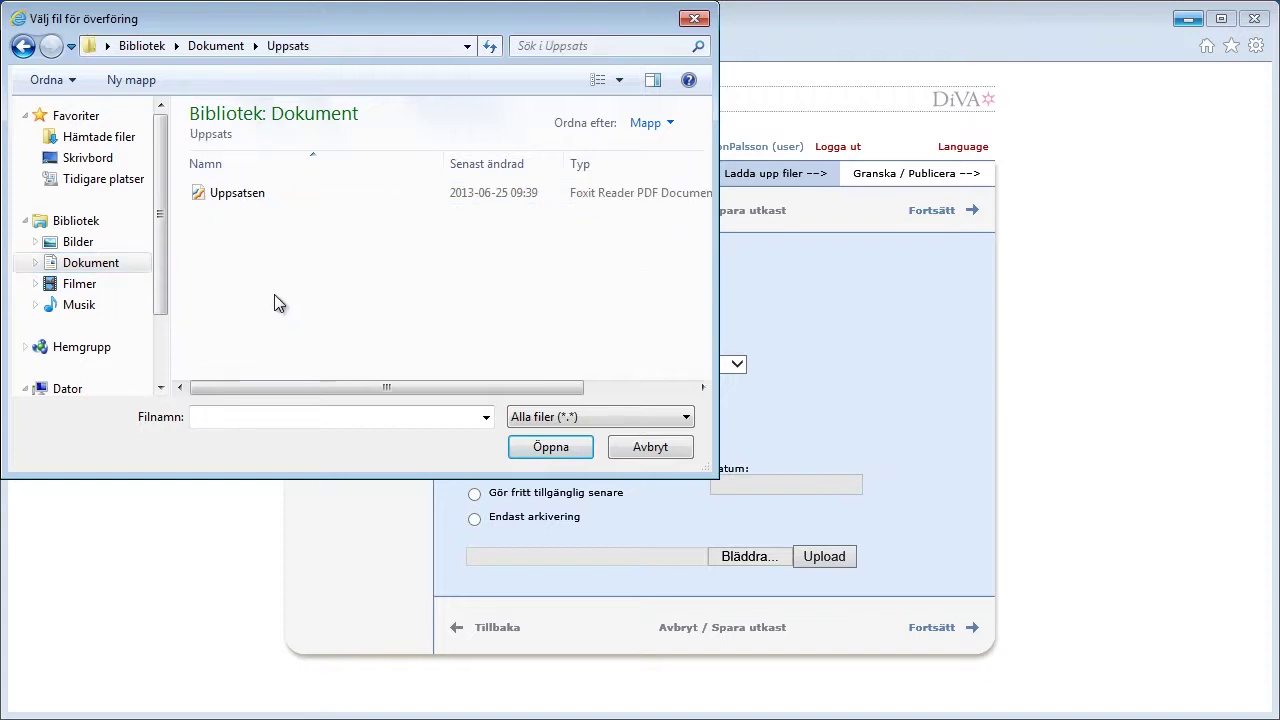
{"action": "left_click", "coordinate": [259, 200]}
{"action": "left_click", "coordinate": [537, 452]}
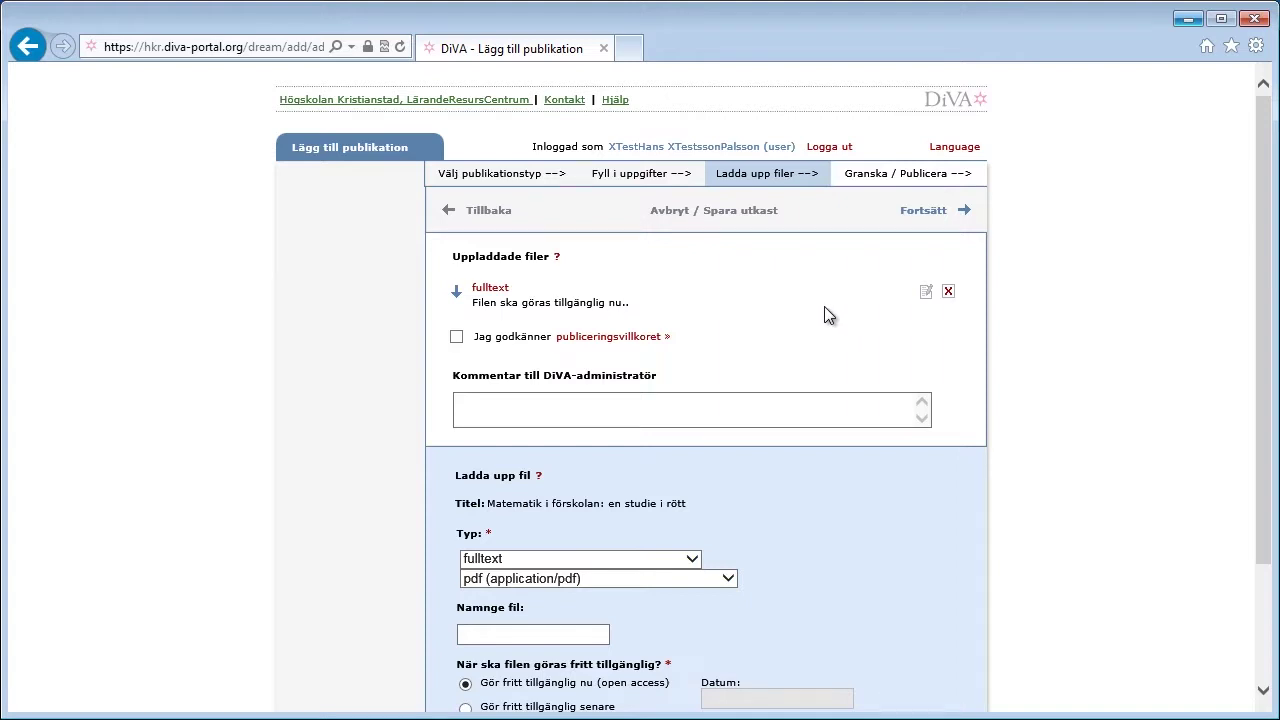
Step: Accept the publishing terms (Jag godkänner publiceringsvillkoret) and proceed to Granska / Publicera
{"action": "left_click", "coordinate": [457, 337]}
{"action": "left_click_drag", "start_coordinate": [1270, 217], "coordinate": [1270, 329]}
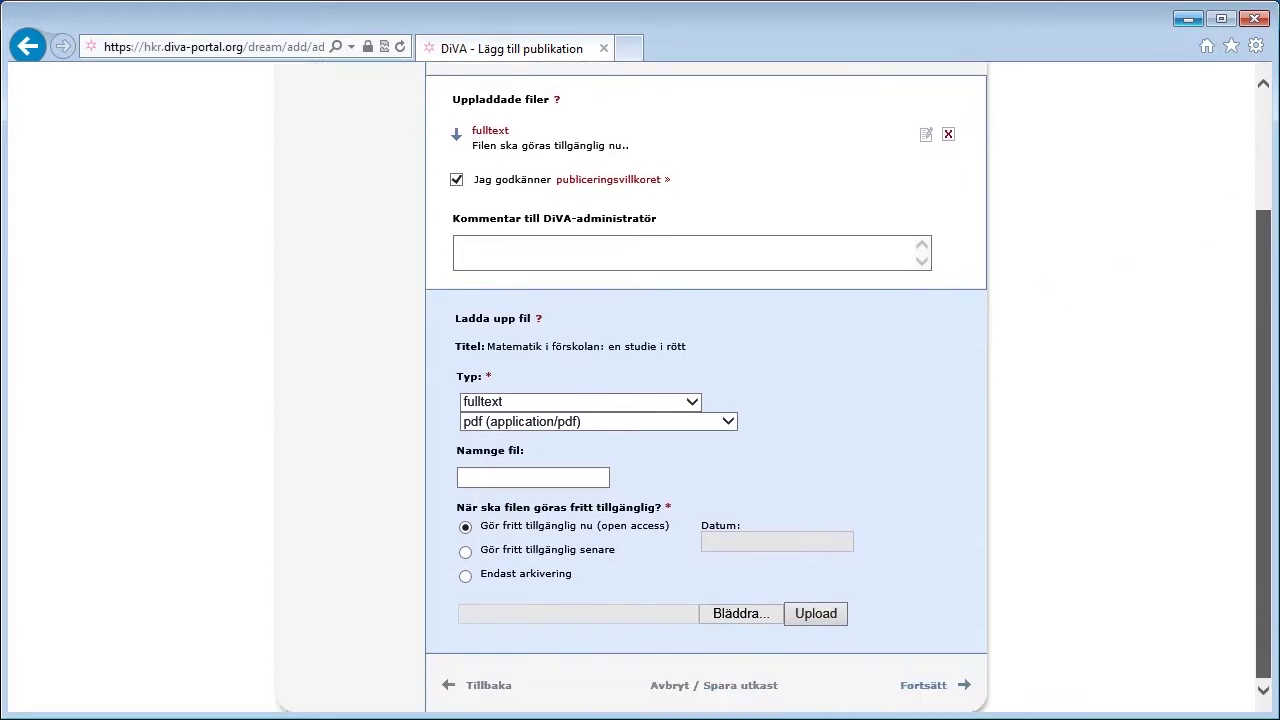
{"action": "left_click", "coordinate": [925, 686]}
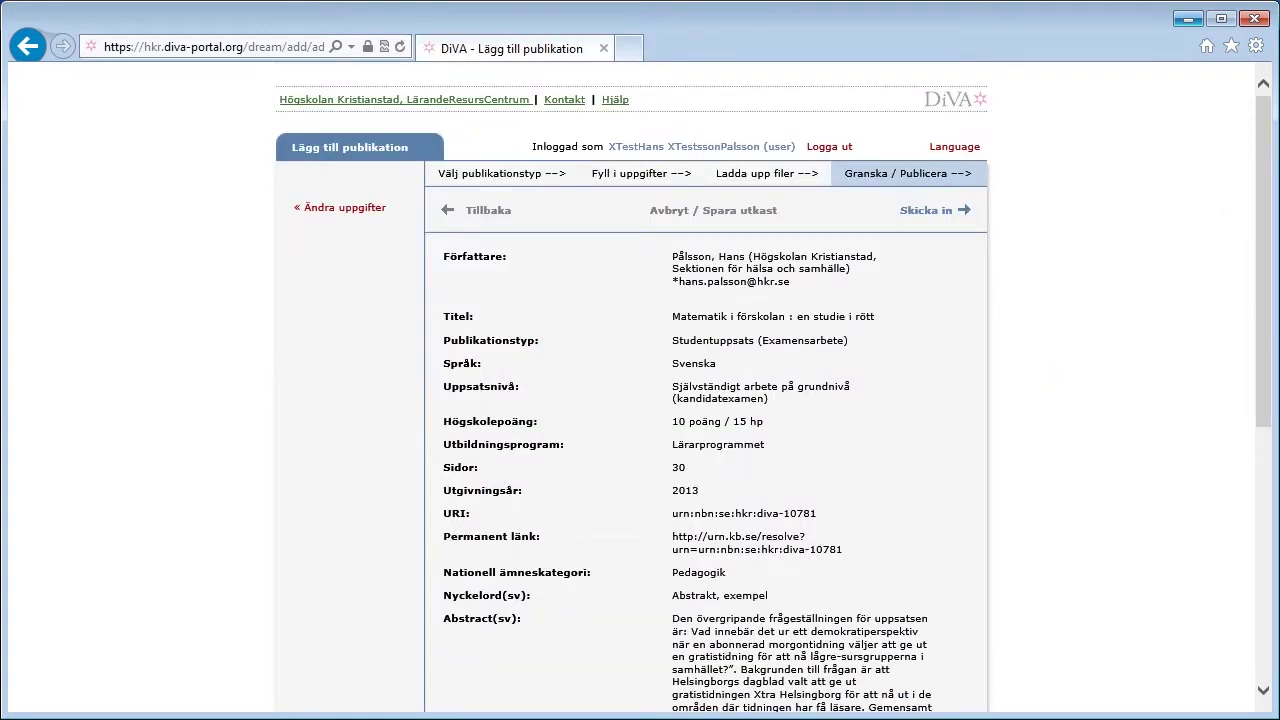
Step: Scroll through the Granska / Publicera summary of the thesis record
{"action": "left_click", "coordinate": [1265, 177]}
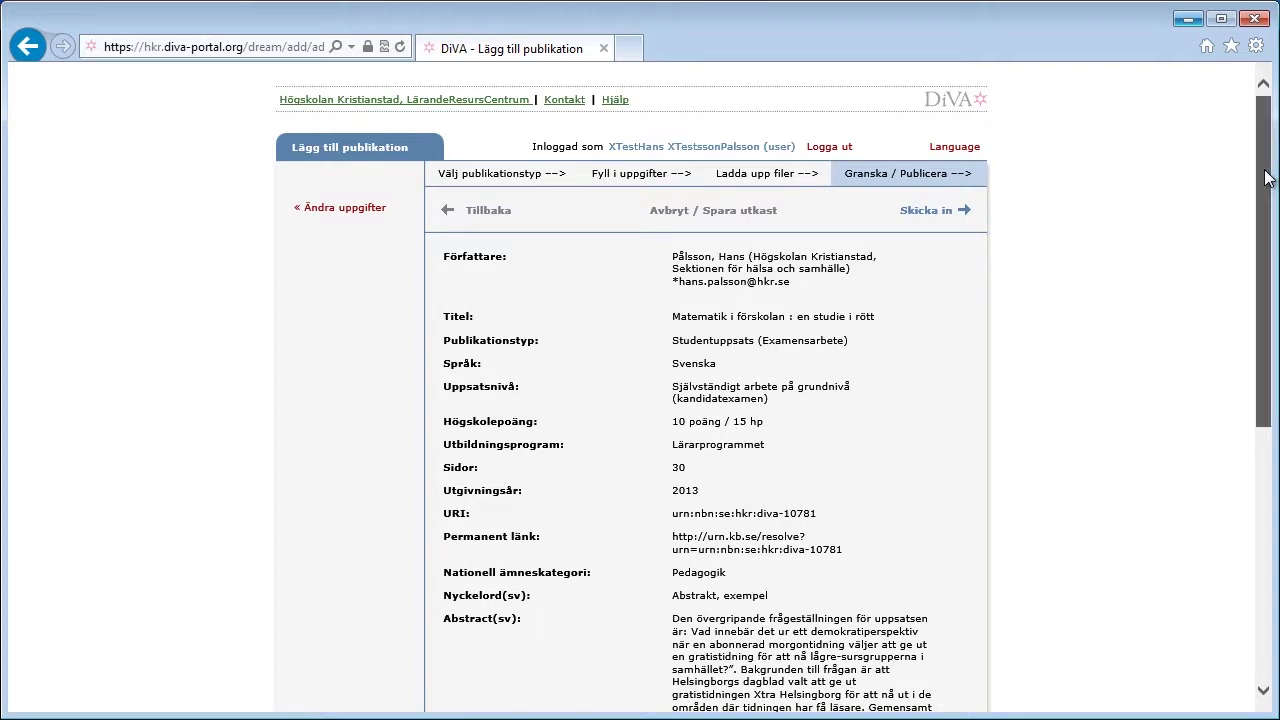
{"action": "left_click_drag", "start_coordinate": [1265, 177], "coordinate": [1268, 449]}
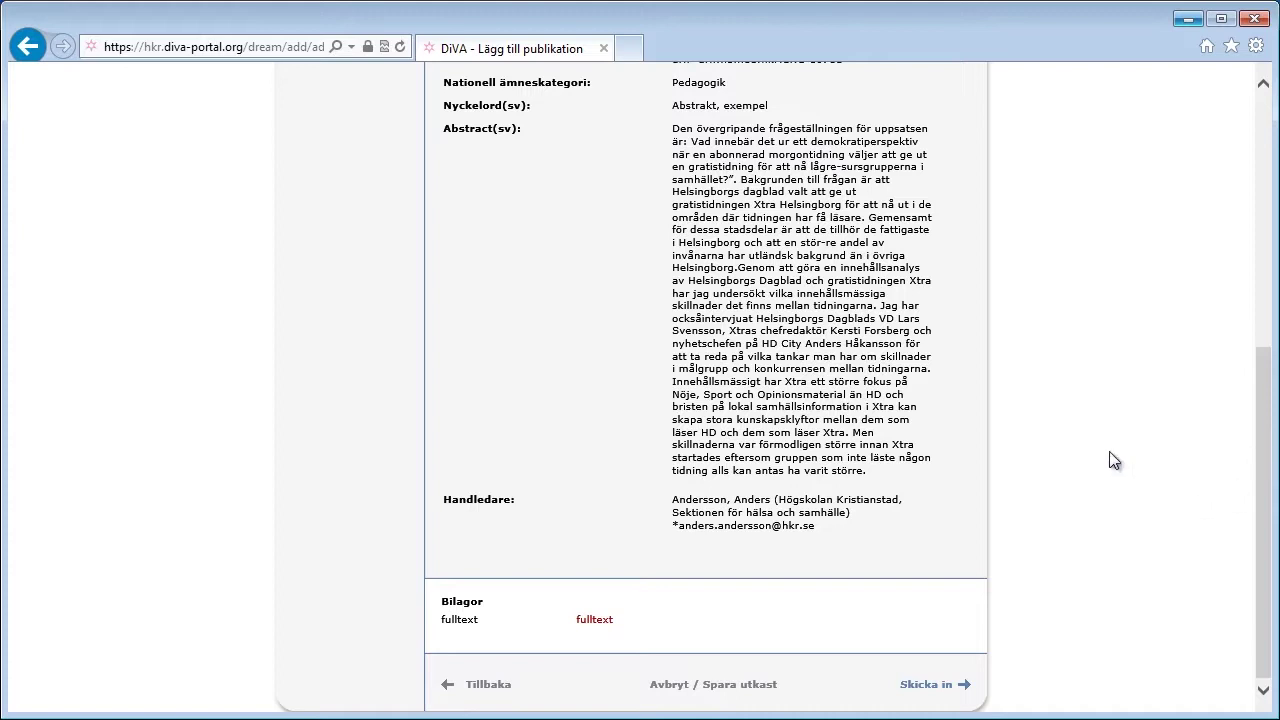